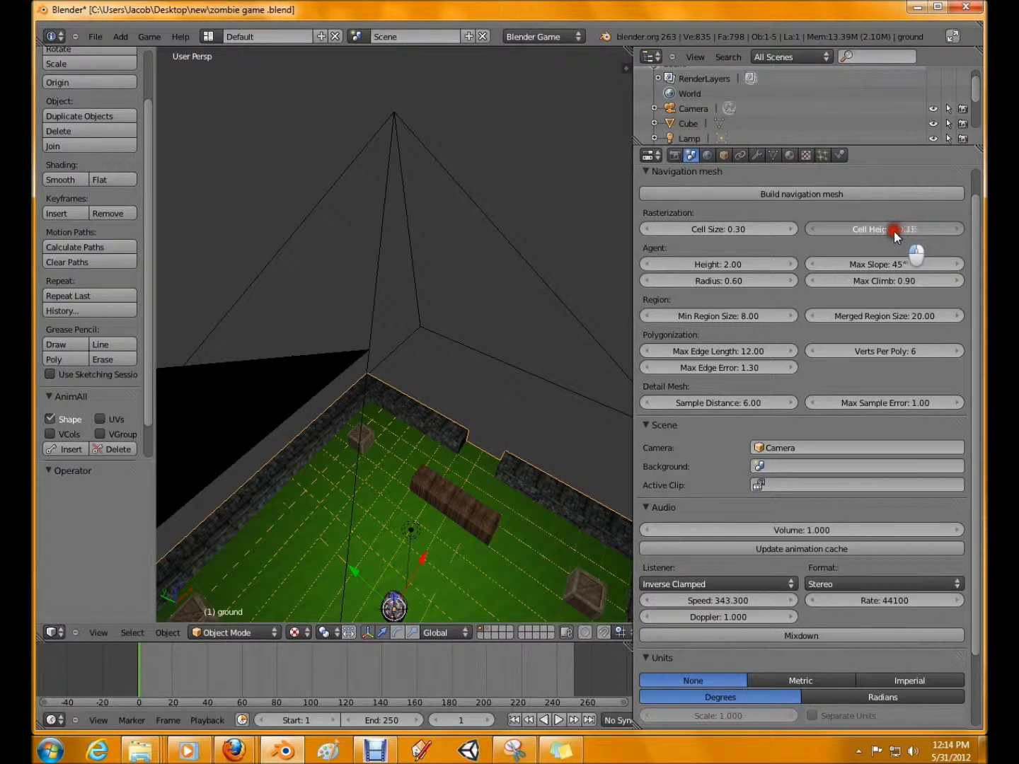
- Try building a navigation mesh from the ground, and undo it
left_click(732, 194)
middle_click_drag(456, 478, 360, 519)
key("ctrl+z")
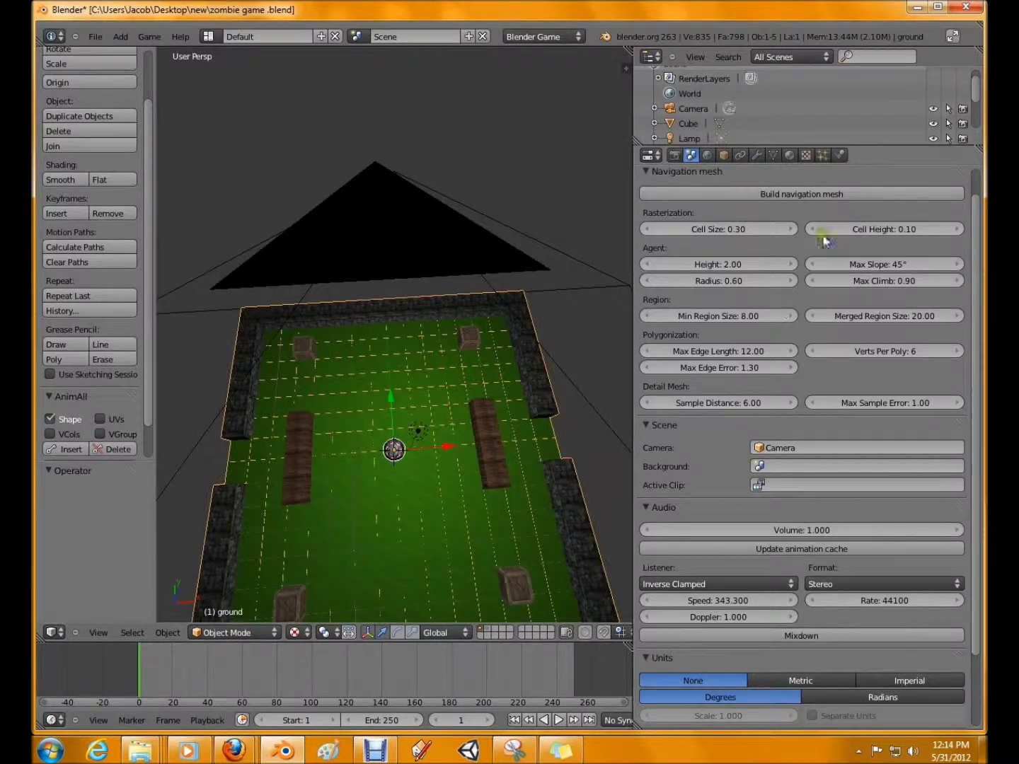
- Set the navigation mesh cell height to 0.22 and build a navigation mesh from the ground
left_click(959, 231)
left_click(959, 230)
left_click(958, 231)
left_click(959, 230)
left_click(958, 230)
left_click(959, 230)
left_click(959, 230)
left_click(959, 230)
left_click(958, 231)
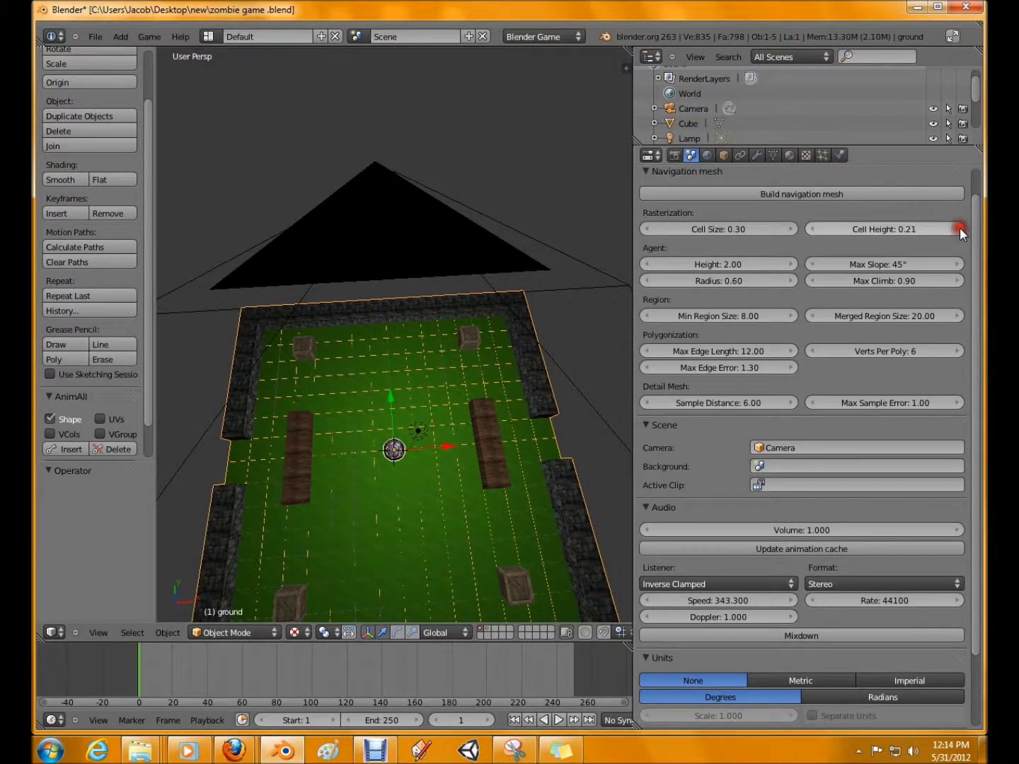
left_click(958, 230)
left_click(770, 197)
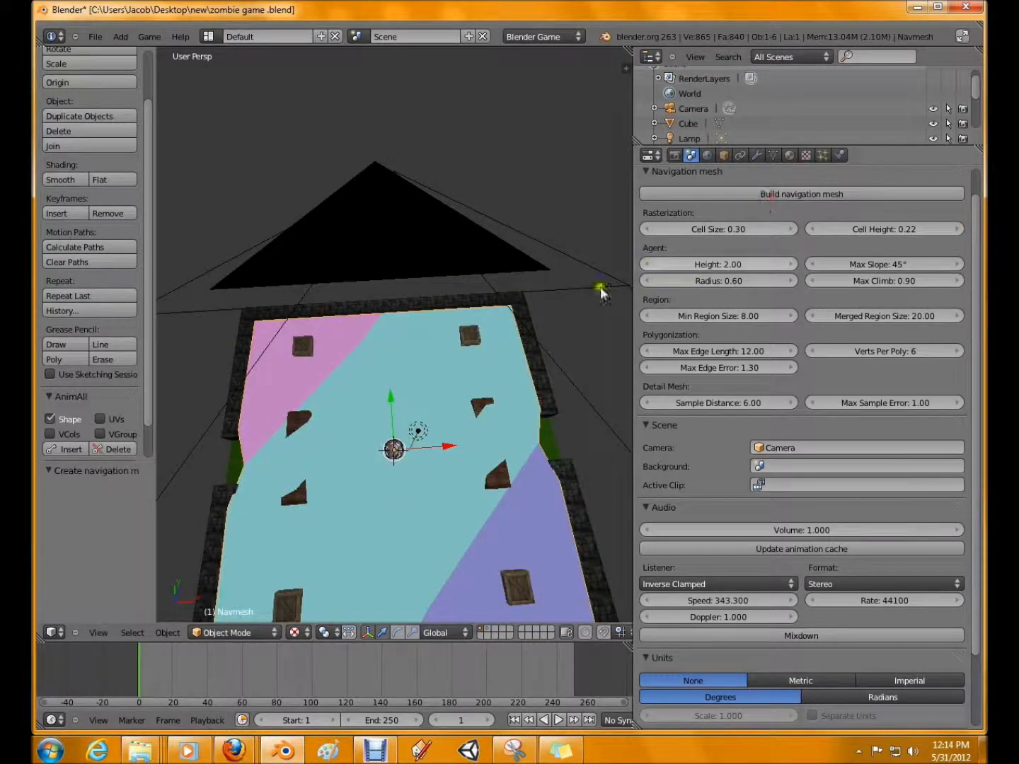
middle_click_drag(455, 382, 553, 340)
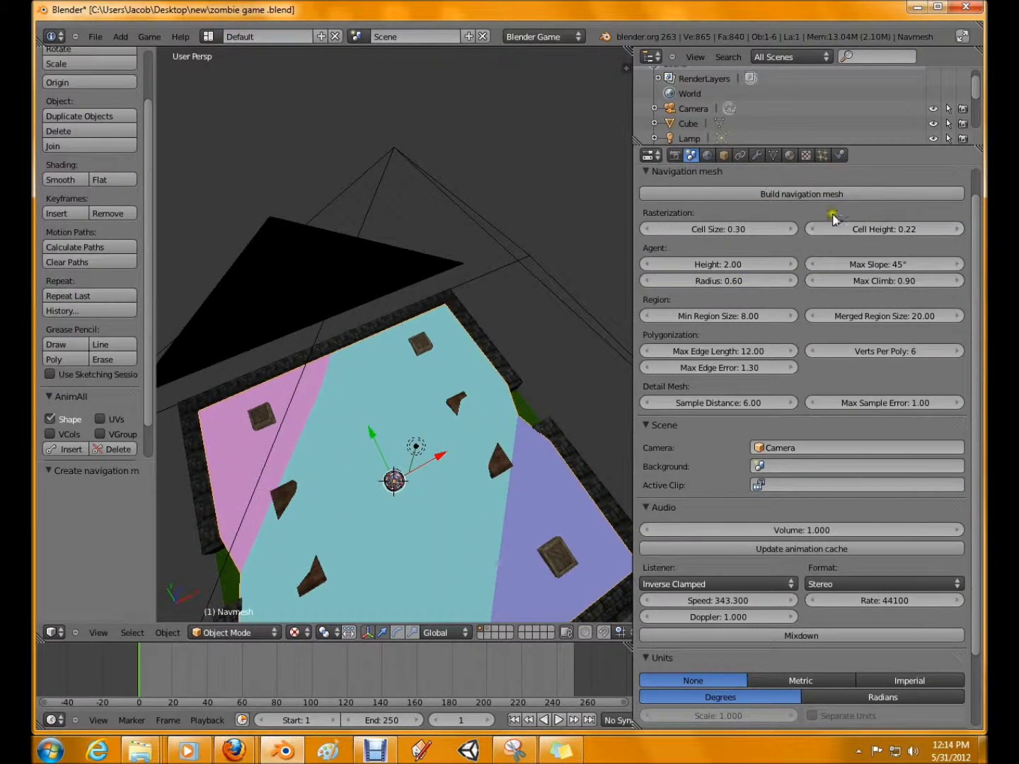
- Delete the navigation mesh and build a new one from the ground with a cell height of 0.10
key("x")
left_click(474, 382)
left_click_drag(911, 231, 838, 229)
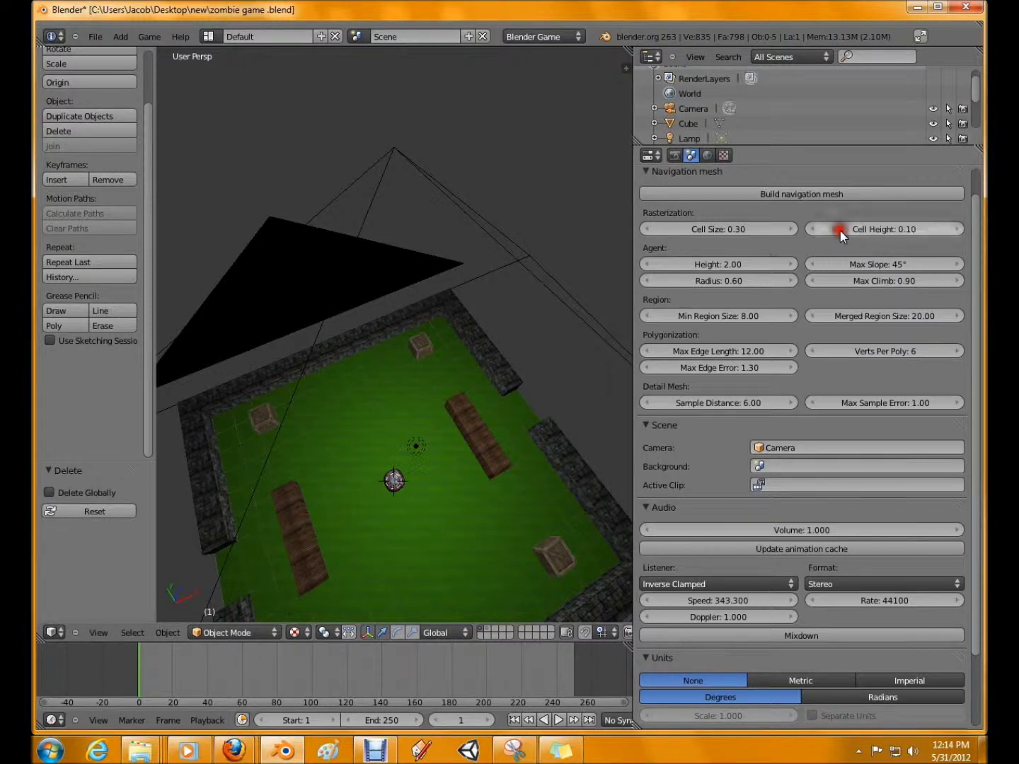
left_click(885, 199)
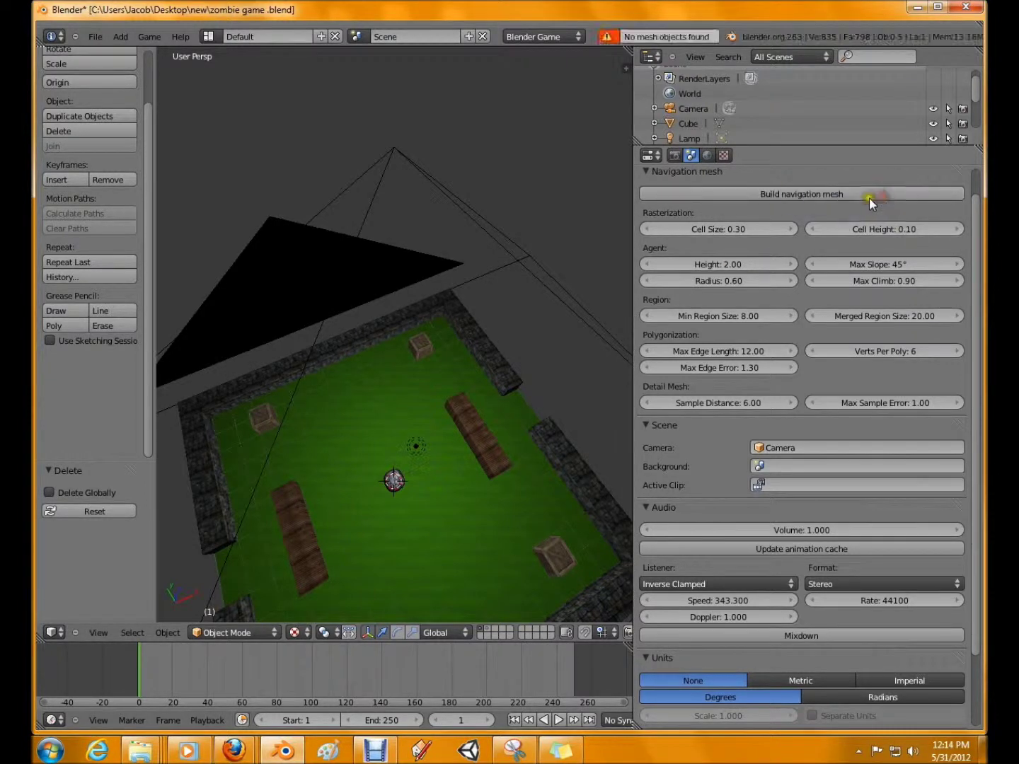
right_click(452, 333)
left_click(752, 194)
middle_click_drag(379, 415, 334, 463)
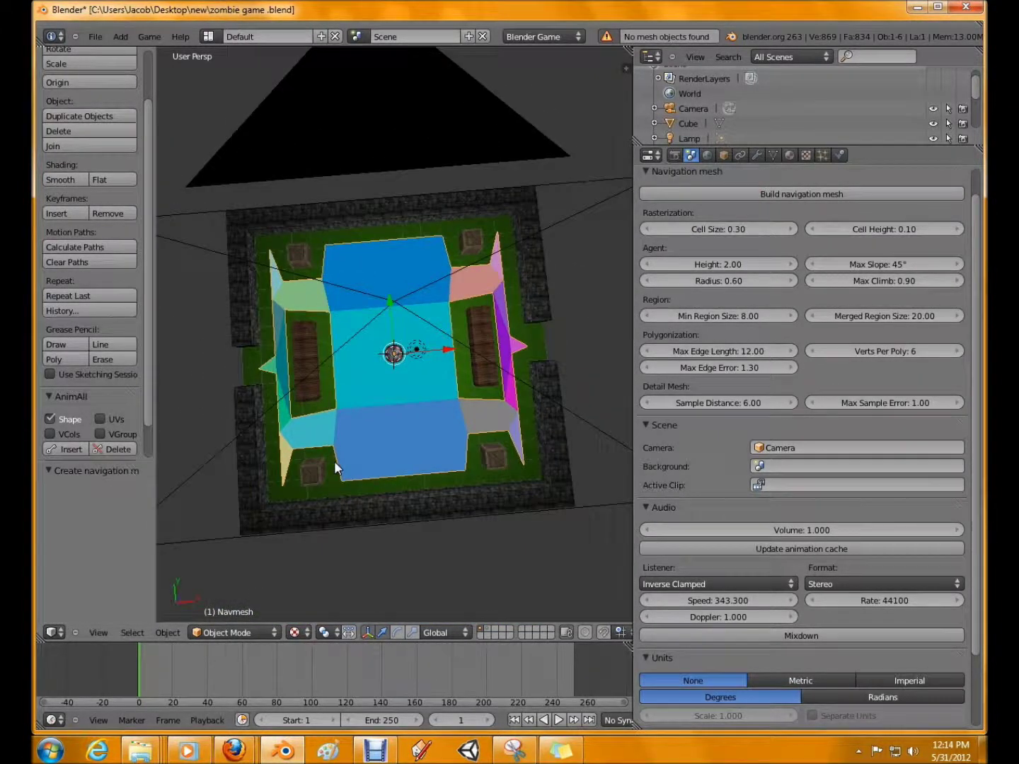
middle_click_drag(475, 364, 484, 369)
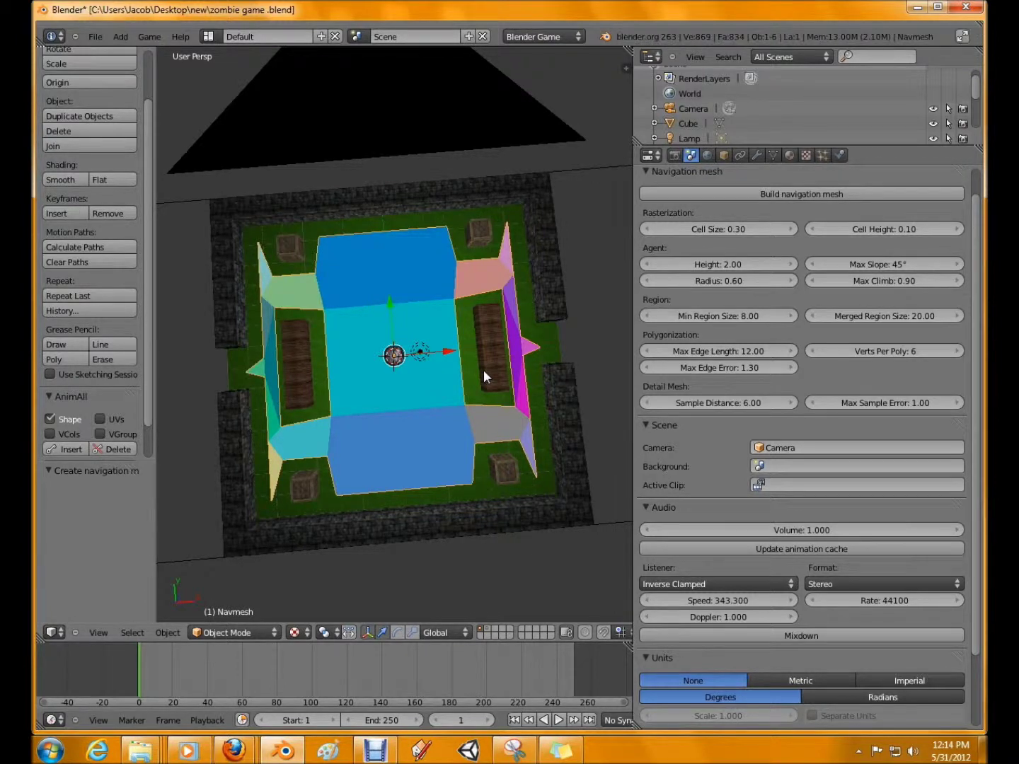
- Replace the current navigation mesh with one built from the ground using a cell height of 0.15
left_click(790, 188)
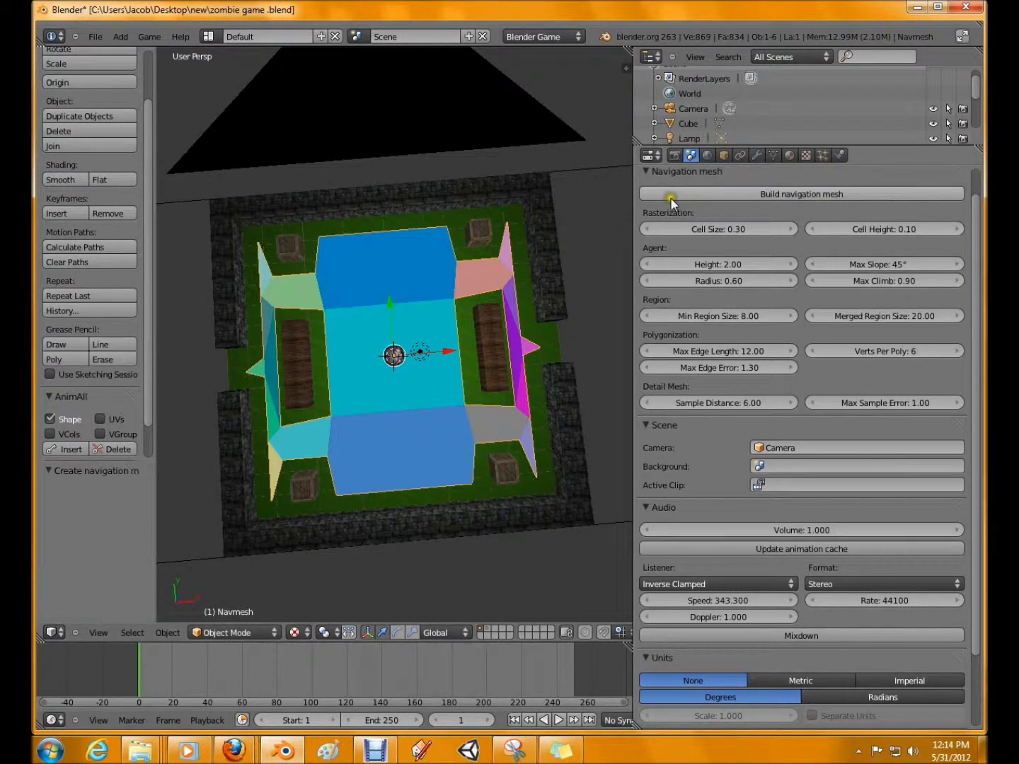
key("x")
left_click(562, 281)
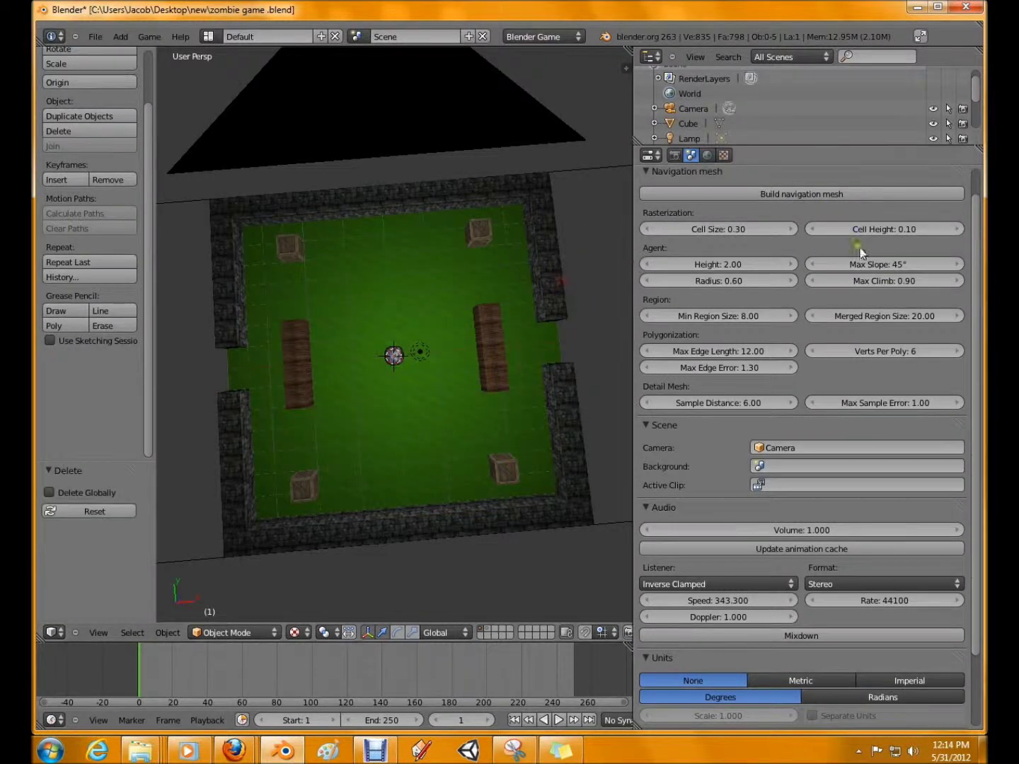
left_click(959, 229)
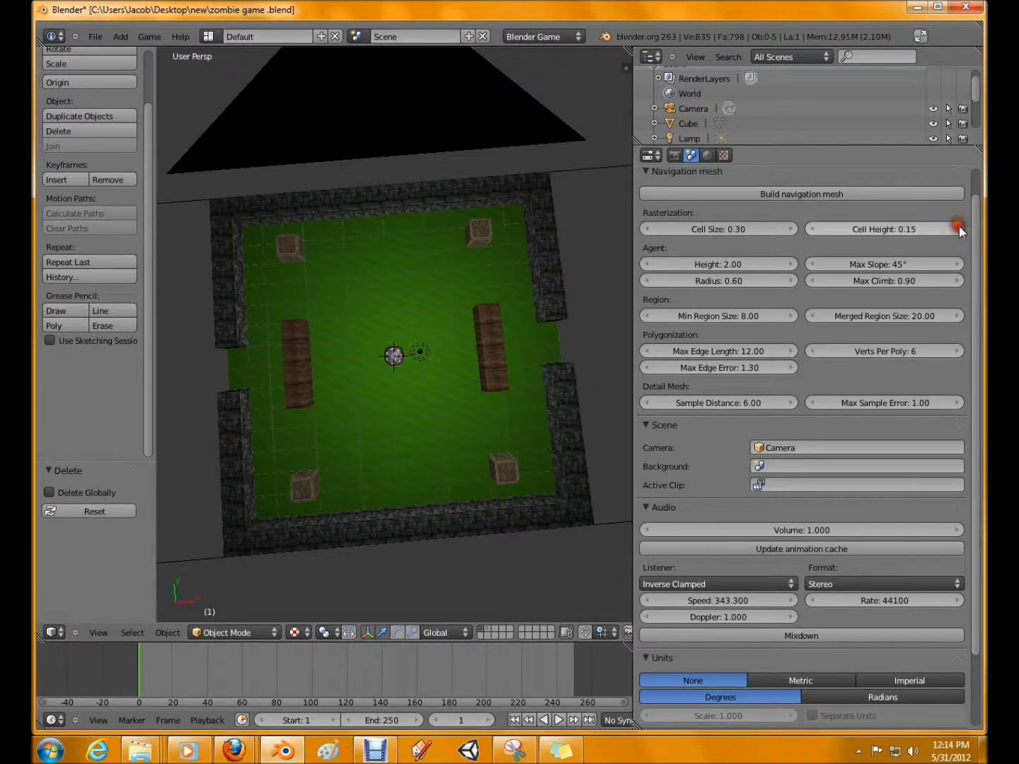
left_click(920, 194)
right_click(497, 239)
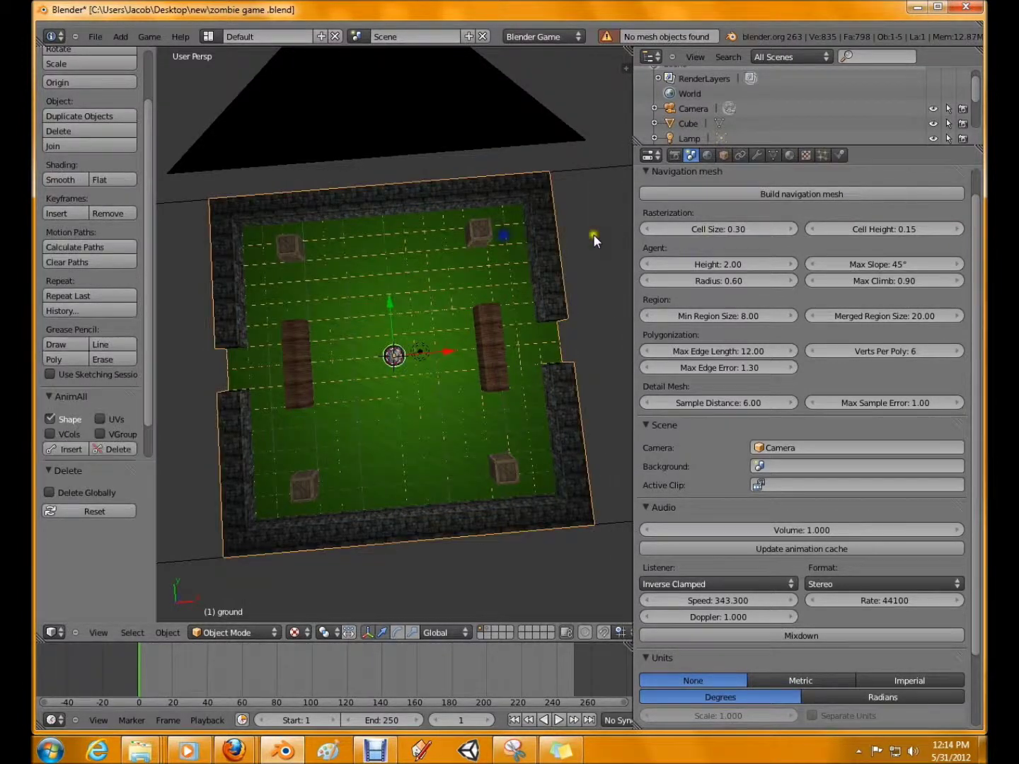
left_click(771, 193)
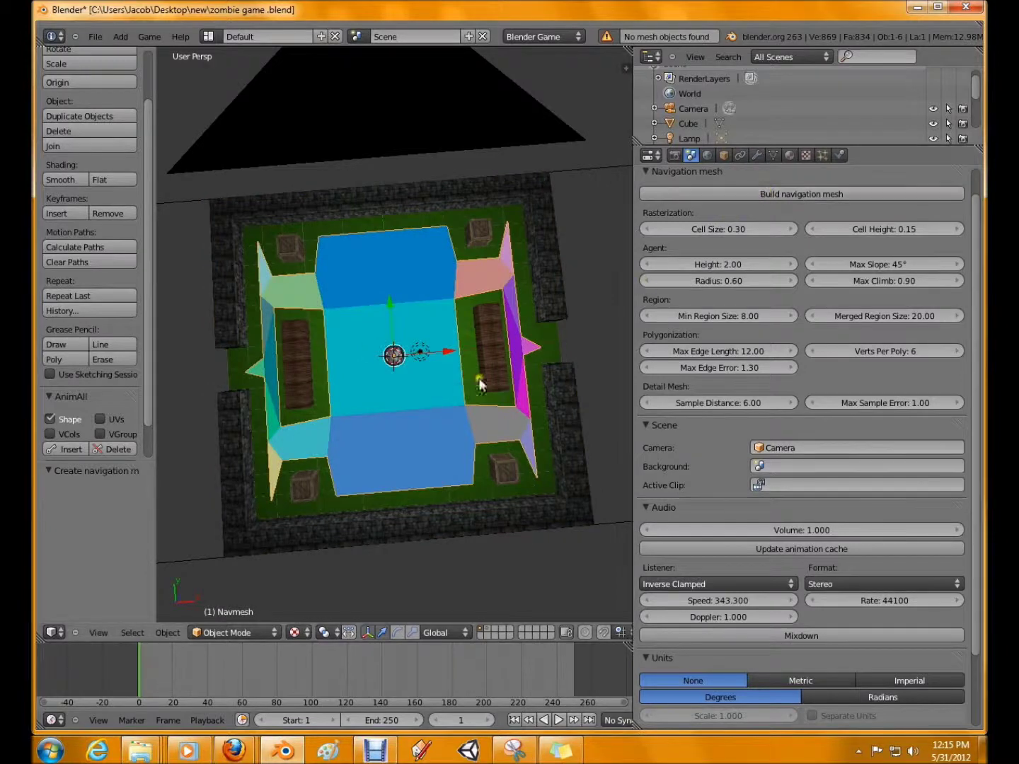
- In the navigation mesh, move the triangle at the negative-X doorway outward along X by about -1.17
mouse_move(443, 400)
middle_mouse_down()
mouse_move(438, 372)
mouse_move(442, 412)
mouse_move(434, 395)
middle_mouse_up()
key("Tab")
key("Tab")
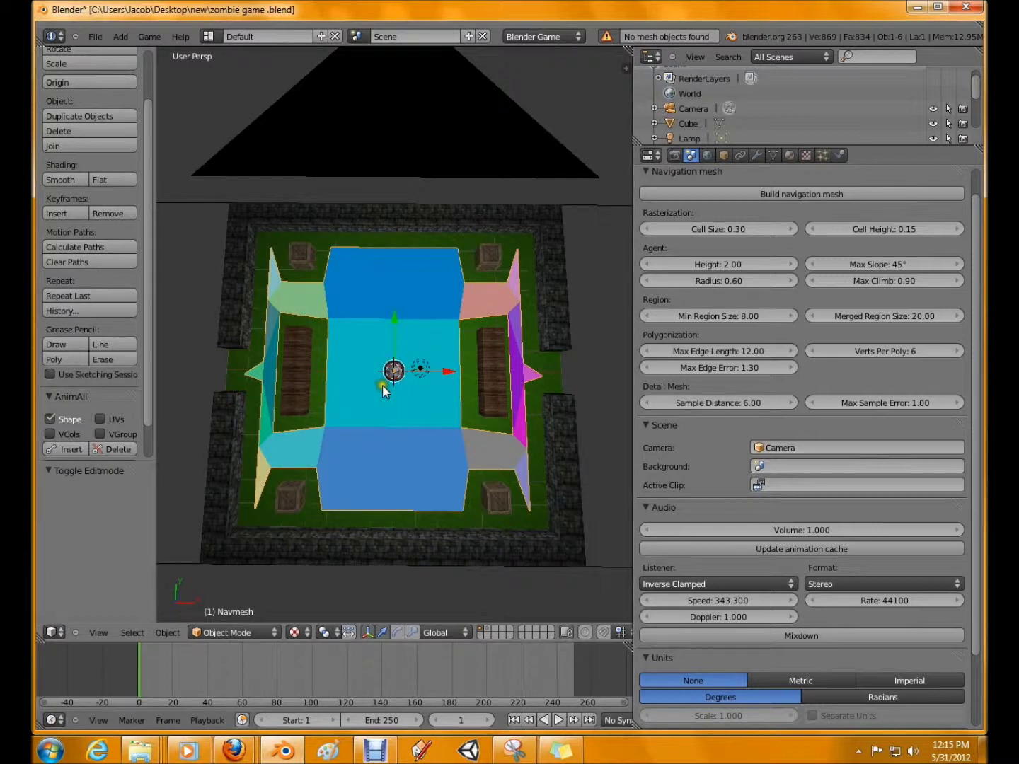
right_click(254, 372)
key("Tab")
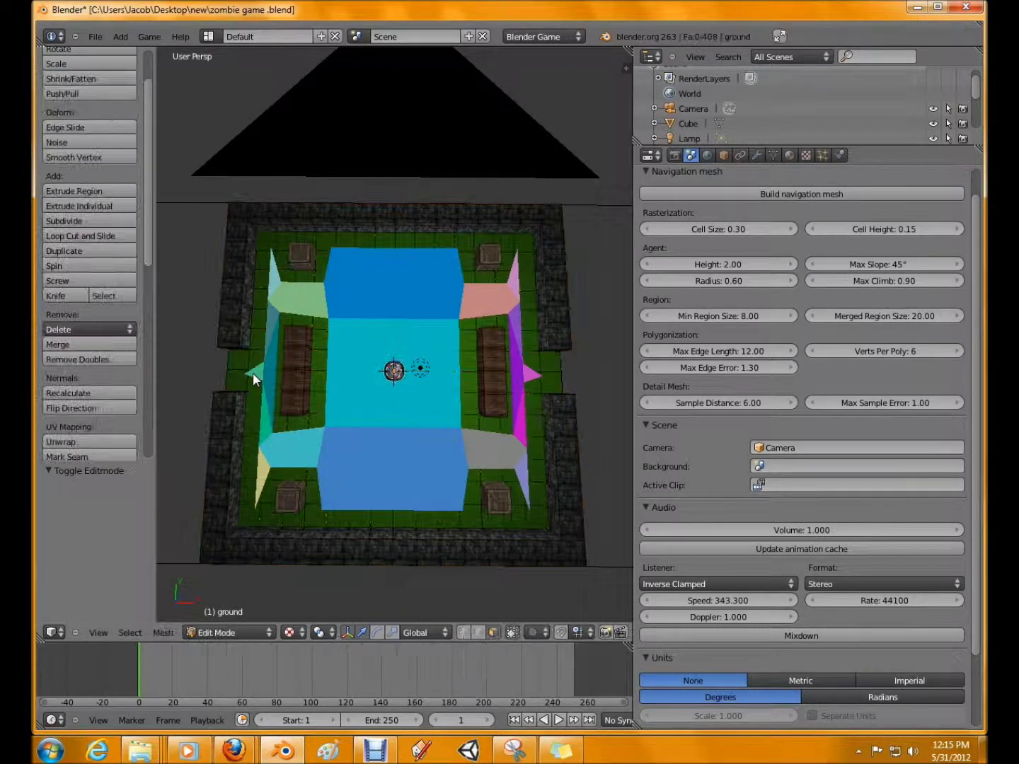
key("Tab")
right_click(265, 370)
key("Tab")
right_click(257, 371)
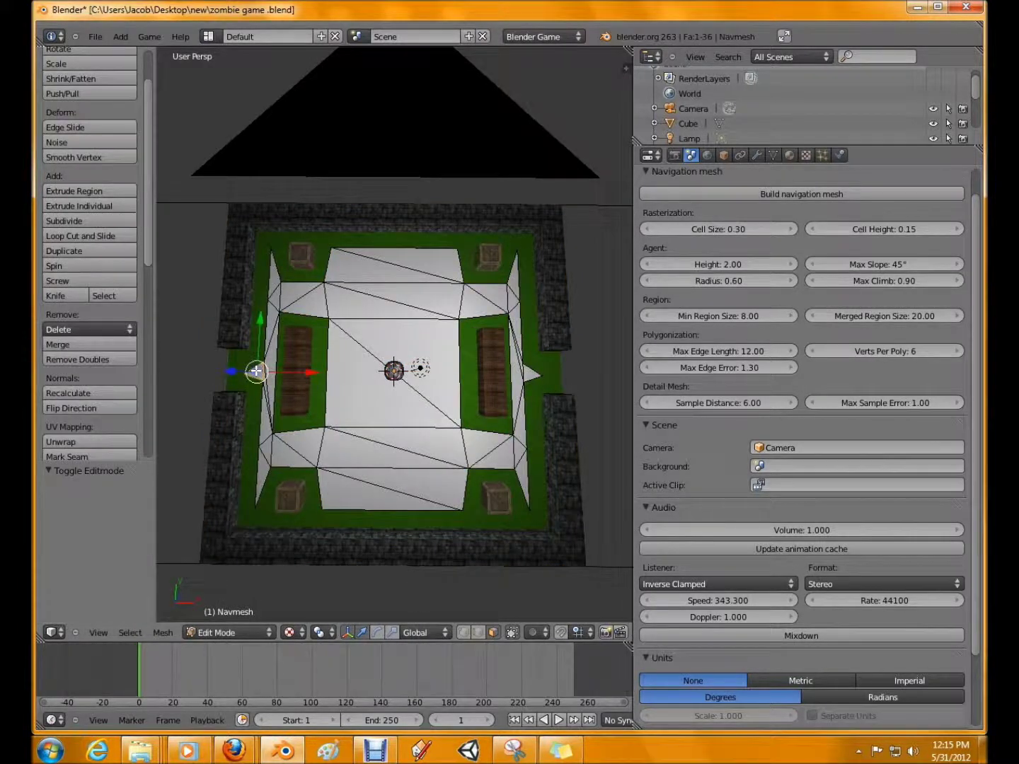
key("g")
key("x")
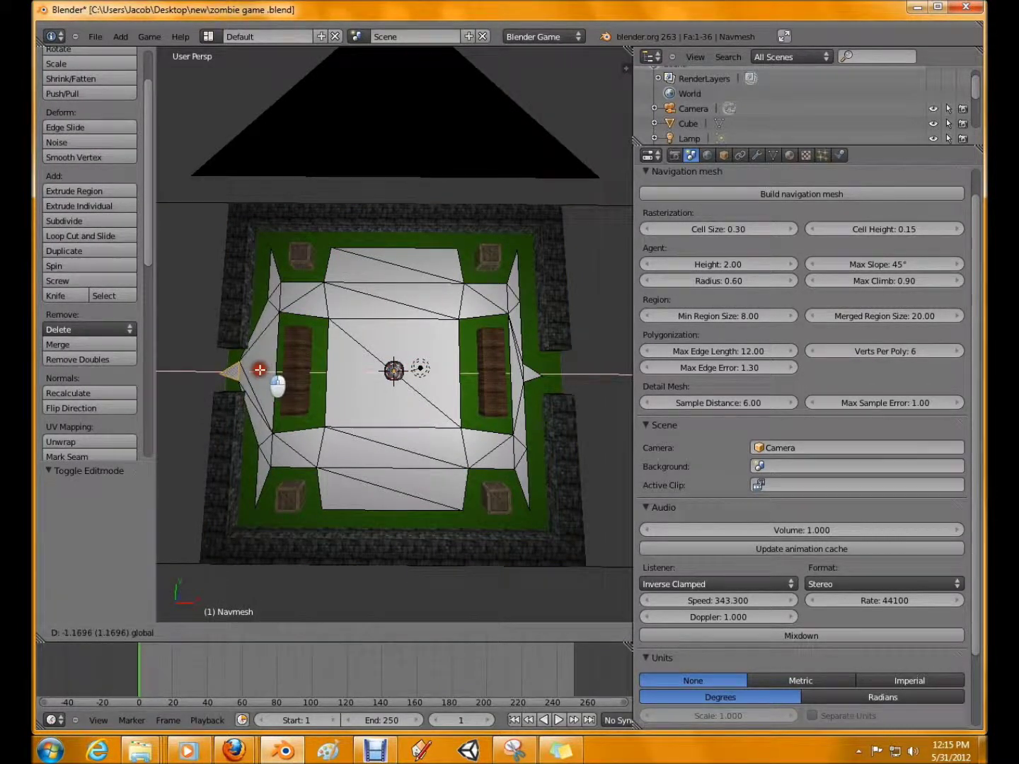
left_click(259, 370)
- Move the navigation mesh triangle at the positive-X doorway outward along X by about 0.99
right_click(531, 374)
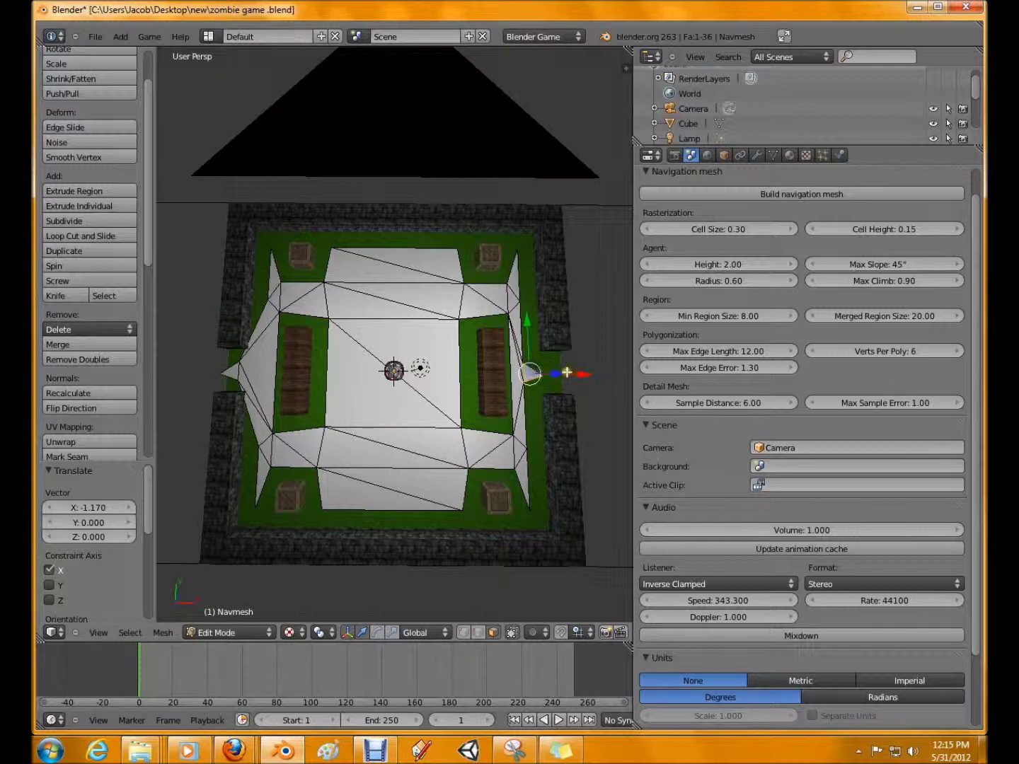
key("g")
key("x")
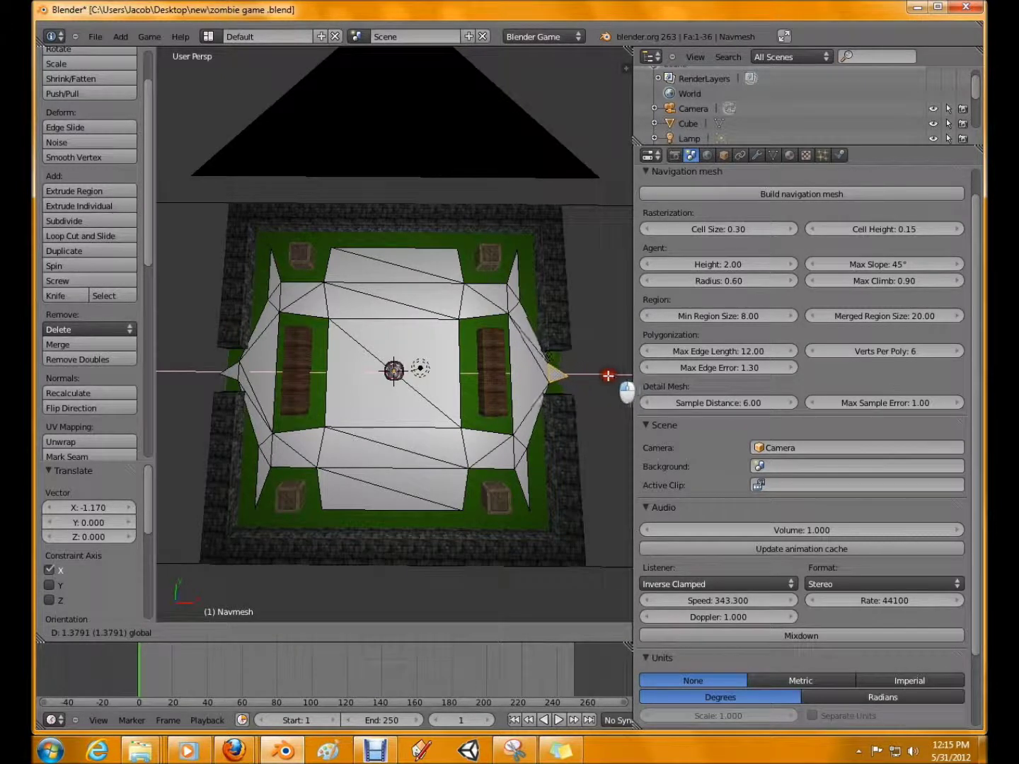
left_click(605, 376)
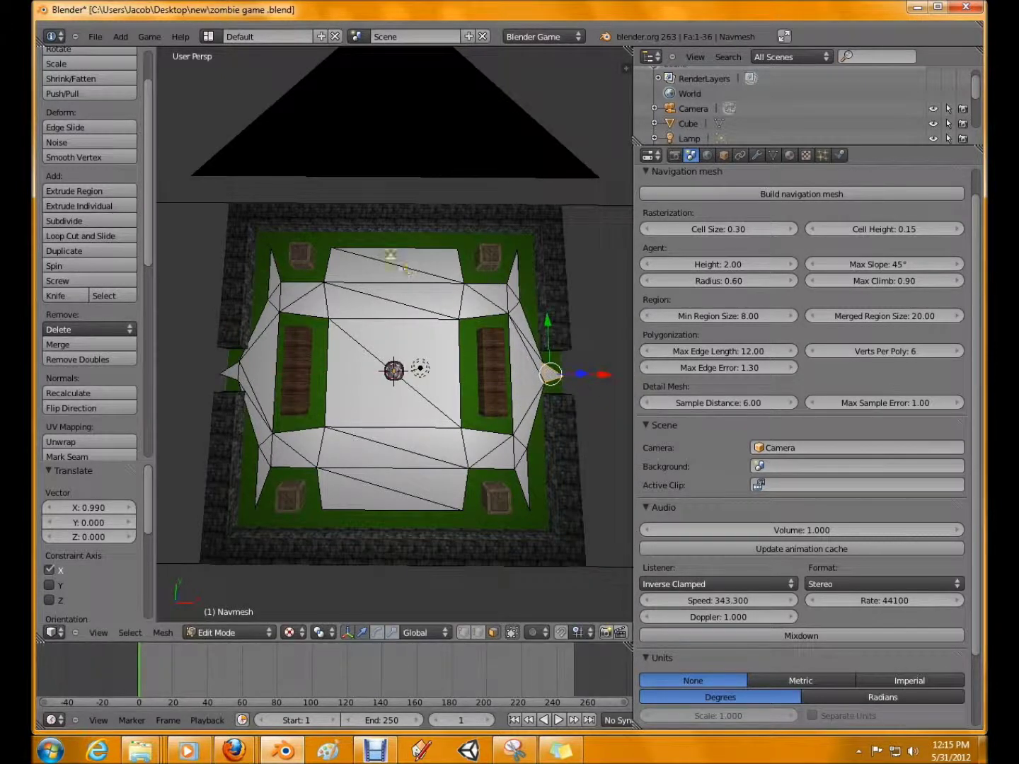
- Move the navigation mesh's outer end faces toward the walls along Y by about 0.894 and -0.757, and finish mesh editing
right_click(390, 256)
key("g")
key("y")
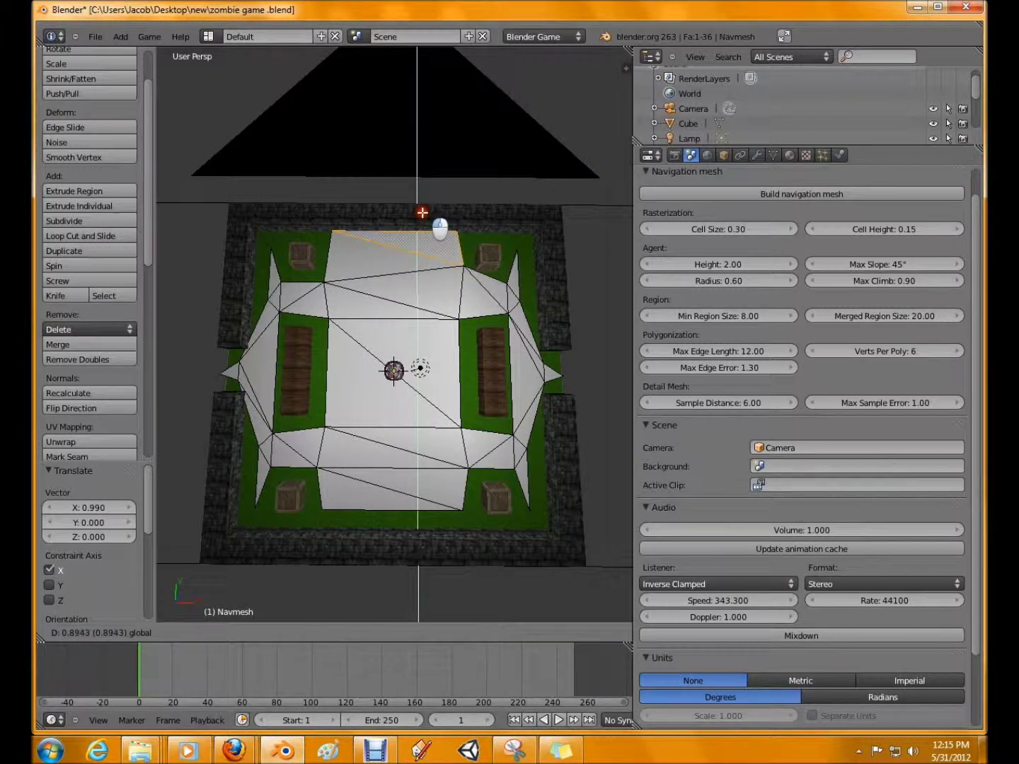
left_click(440, 228)
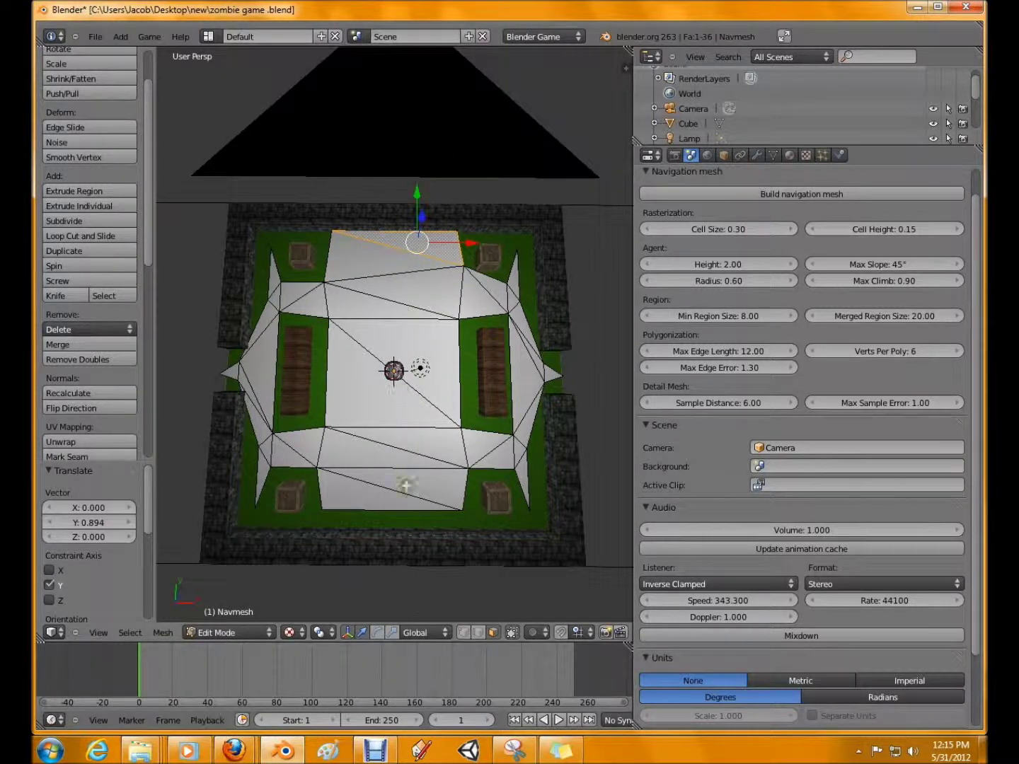
right_click(390, 499)
key("g")
key("y")
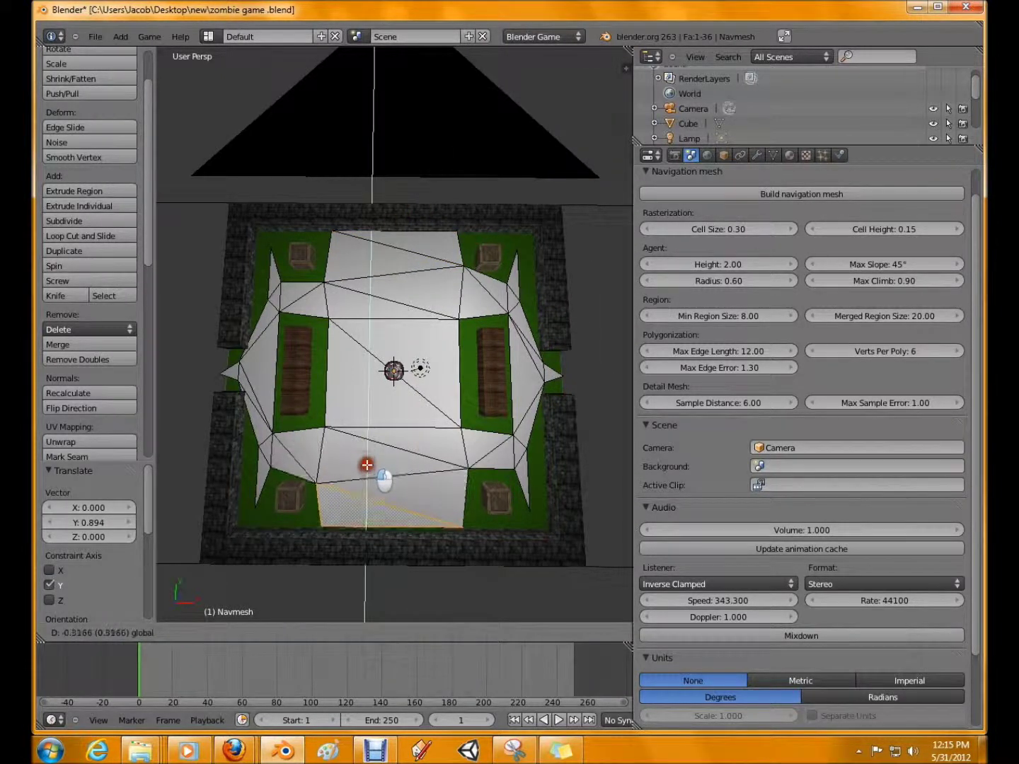
left_click(366, 467)
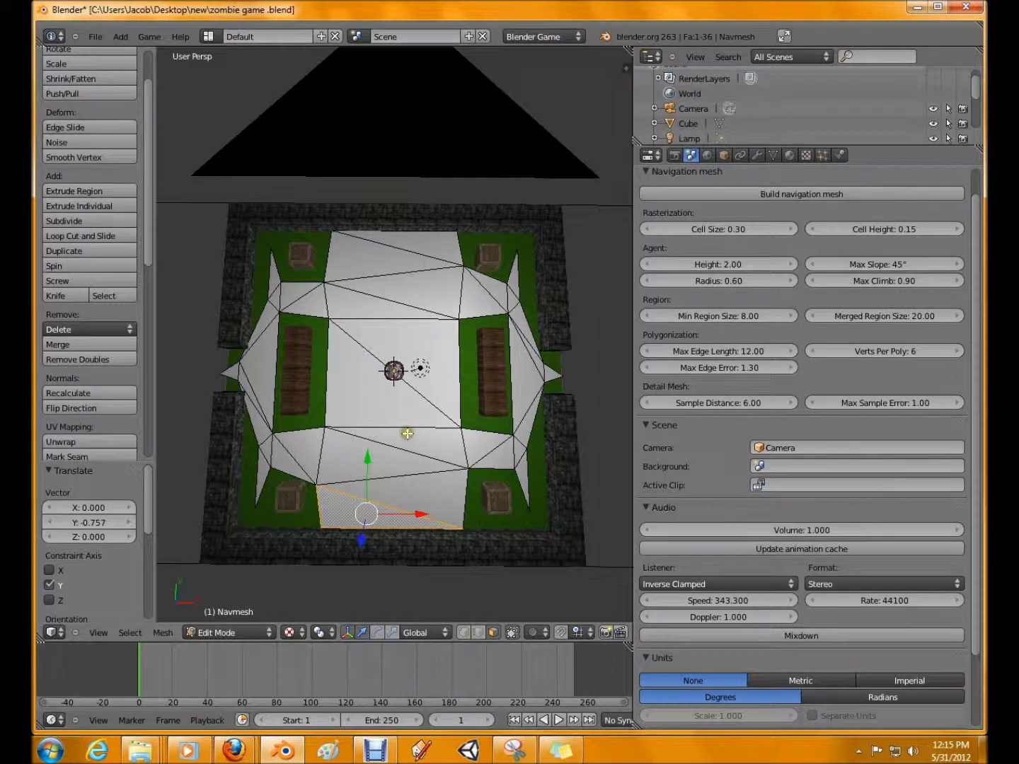
key("Tab")
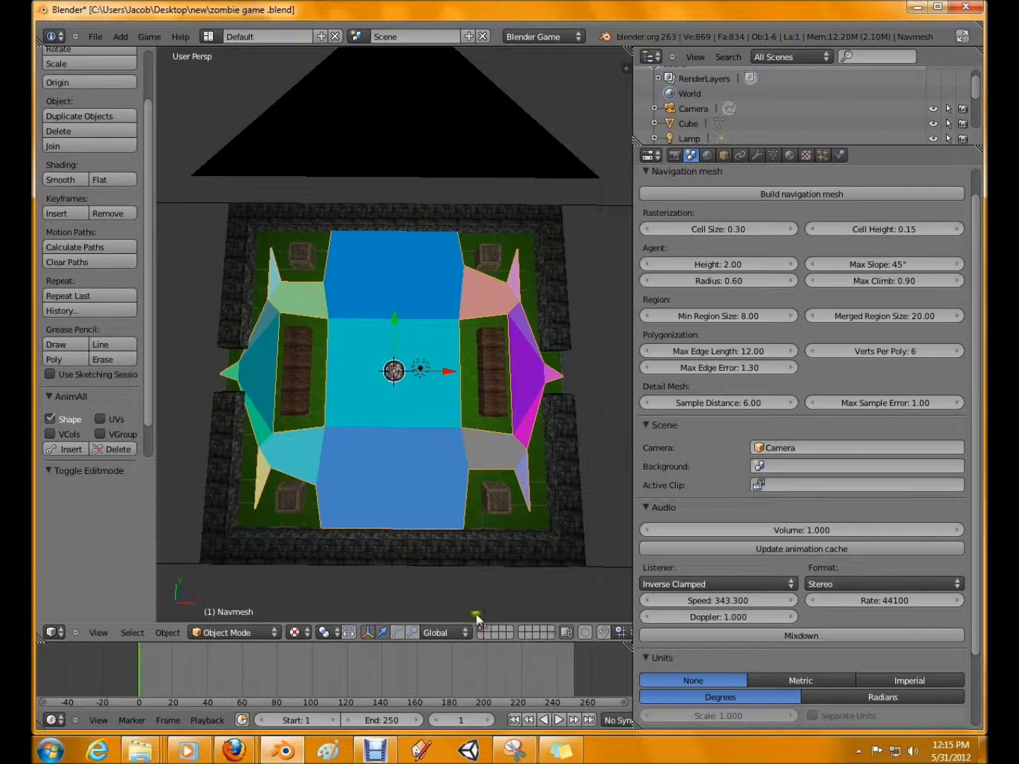
- Select the zombie on the second layer and switch to the Game Logic screen layout
left_click(484, 629)
right_click(391, 382)
left_click(218, 41)
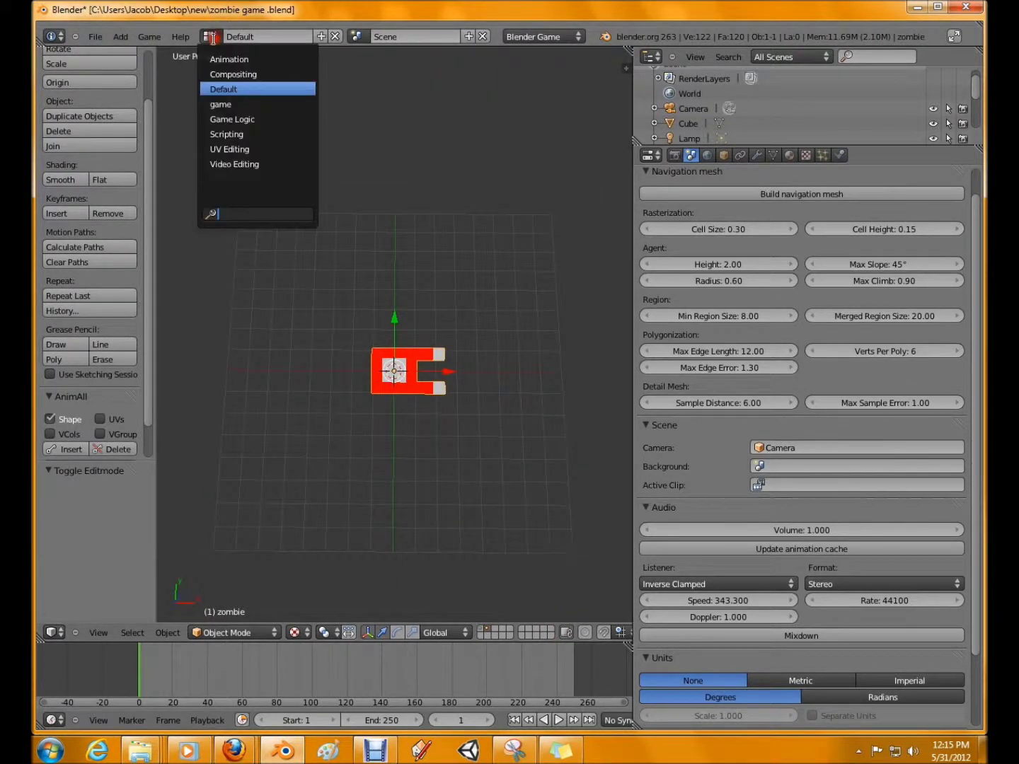
left_click(234, 116)
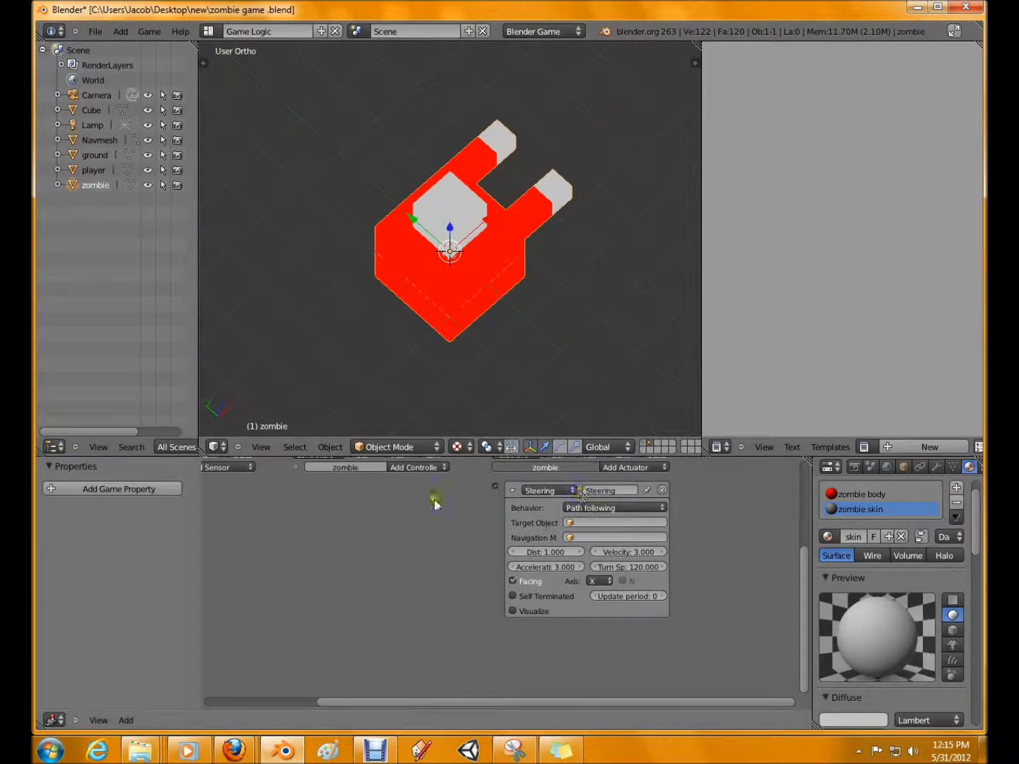
- Add an Always sensor and an And controller to the zombie and link them to its Steering actuator
left_click(407, 469)
left_click(405, 479)
left_click(228, 468)
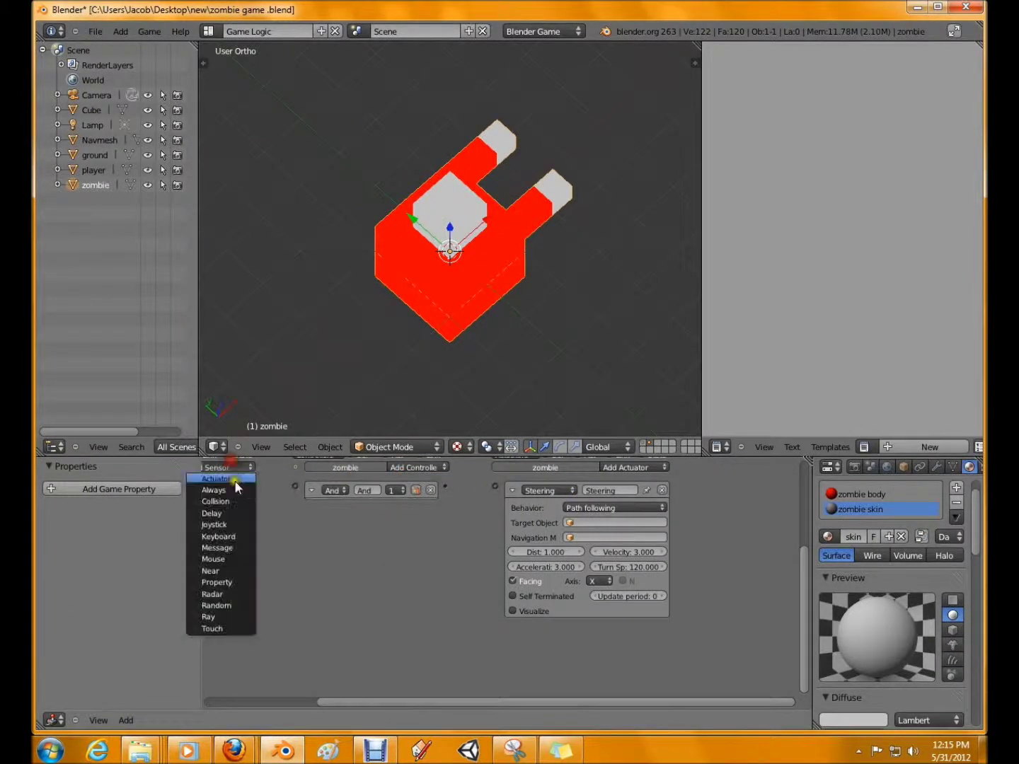
left_click(239, 490)
left_click_drag(253, 486, 295, 485)
left_click_drag(445, 487, 495, 486)
- Set the Steering actuator's target object to player and its navigation mesh to Navmesh
left_click(587, 523)
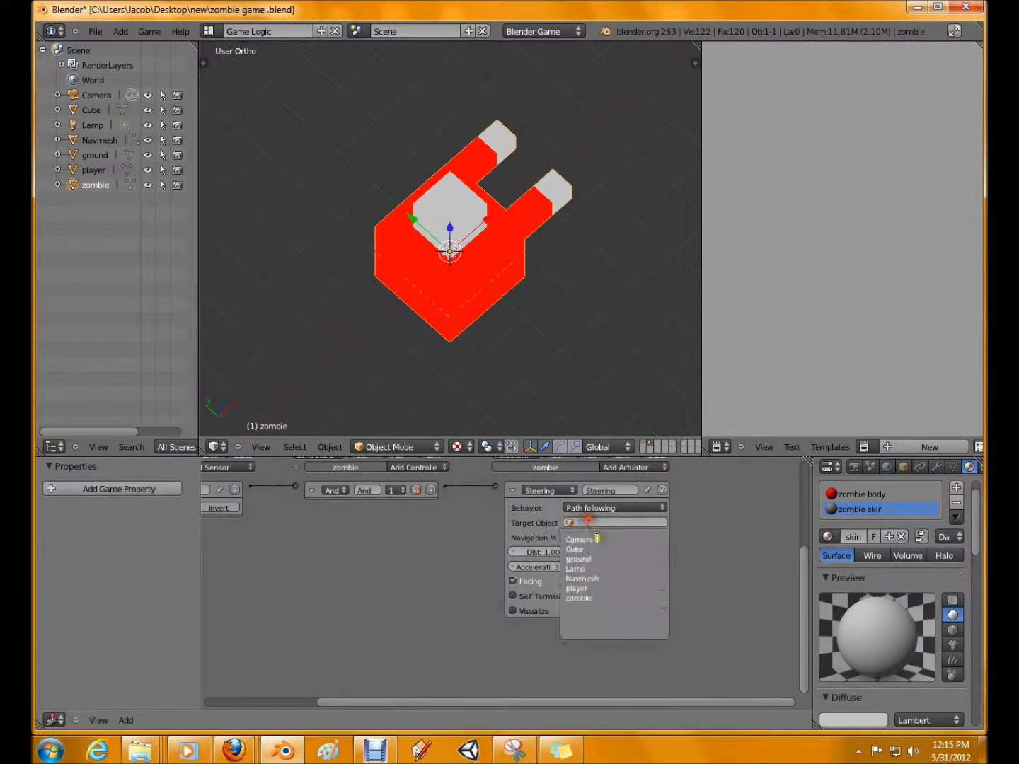
left_click(609, 588)
left_click(588, 538)
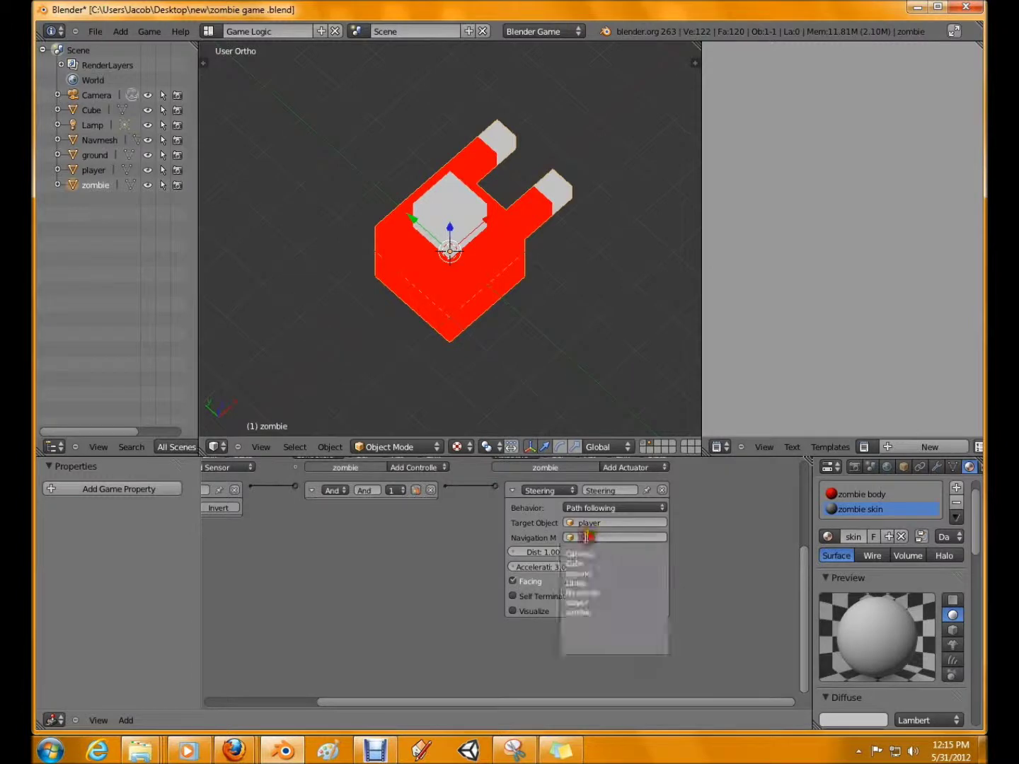
left_click(598, 594)
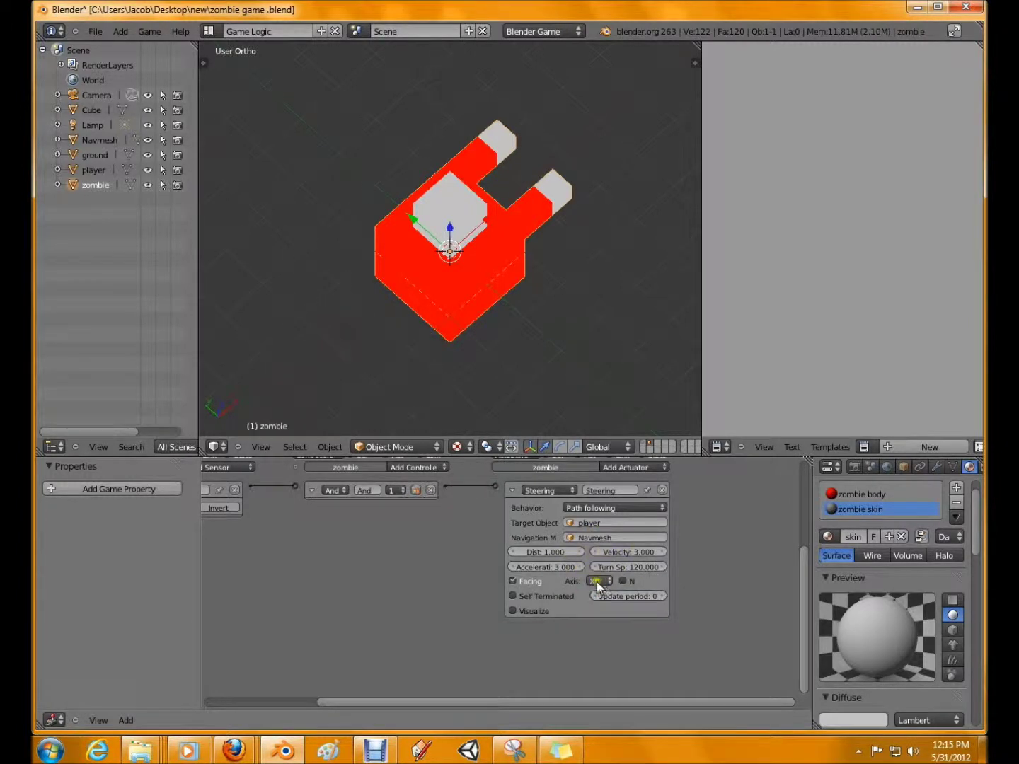
- Move the zombie to the first layer and display that layer
scroll(492, 311, "down", 2)
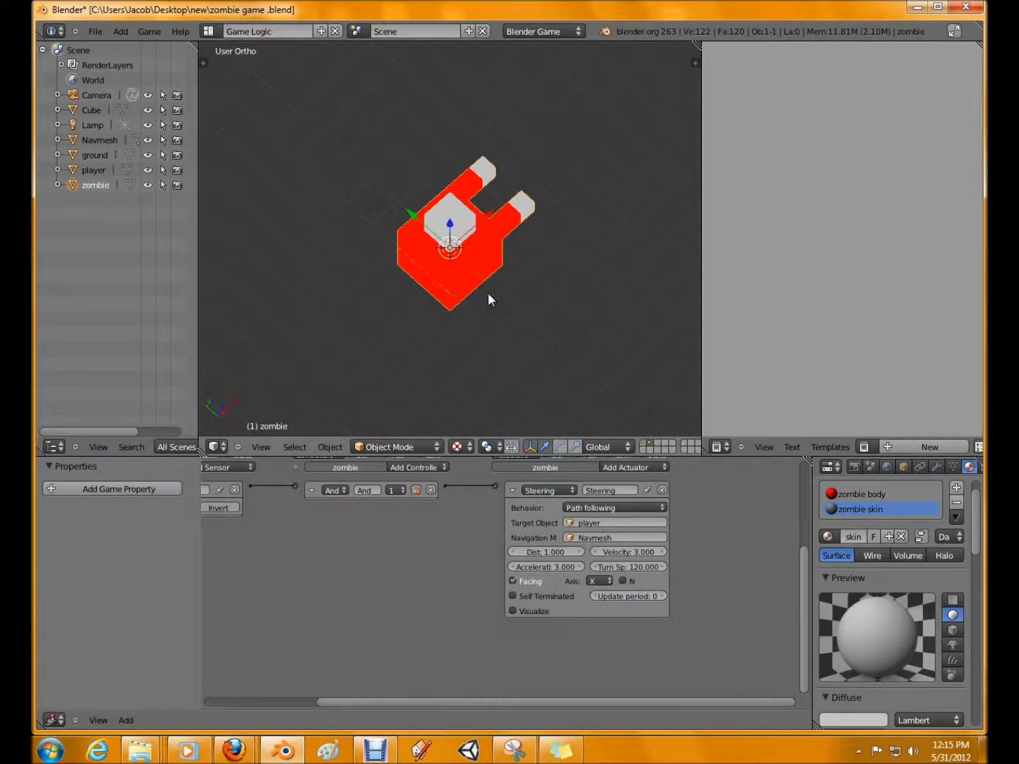
key("m")
key("2")
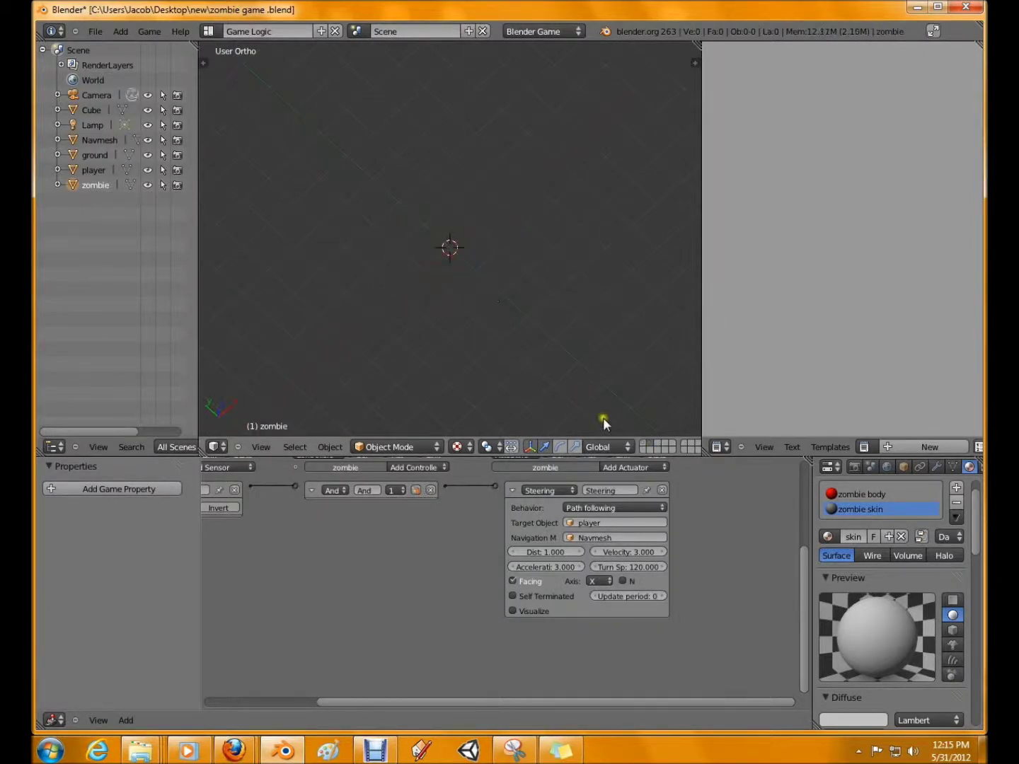
left_click(645, 443)
- Raise the zombie about 1.49 units along the Z axis and scale it down uniformly to roughly a third of its size
mouse_move(451, 228)
middle_mouse_down()
mouse_move(364, 171)
mouse_move(453, 220)
middle_mouse_up()
scroll(454, 220, "down", 3)
key("g")
key("z")
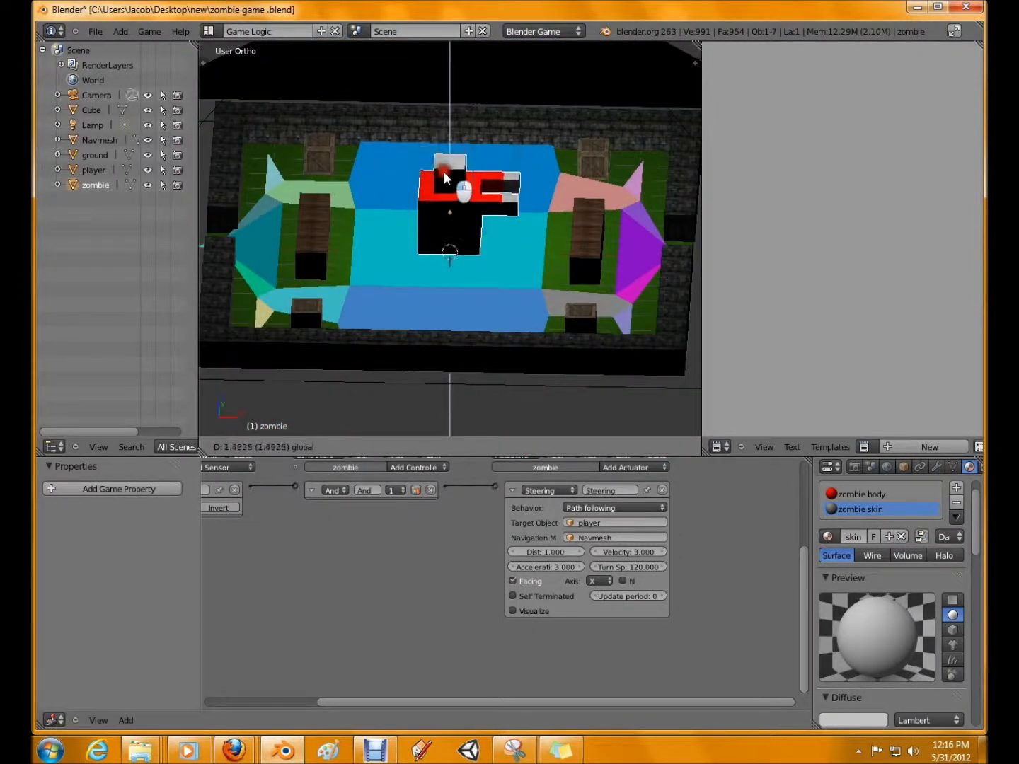
left_click(445, 176)
key("s")
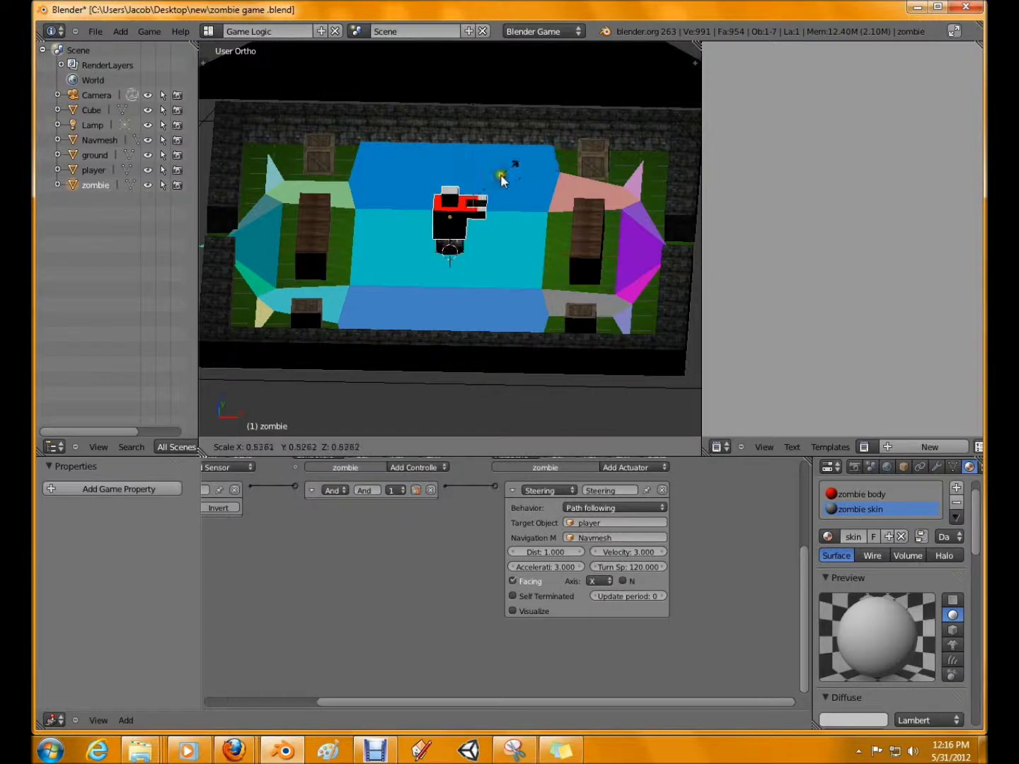
left_click(487, 181)
- Adjust the zombie's height along Z and move it along X to the level's left side, behind the left wooden barrier
key("g")
key("z")
left_click(450, 188)
key("g")
key("x")
left_click(313, 227)
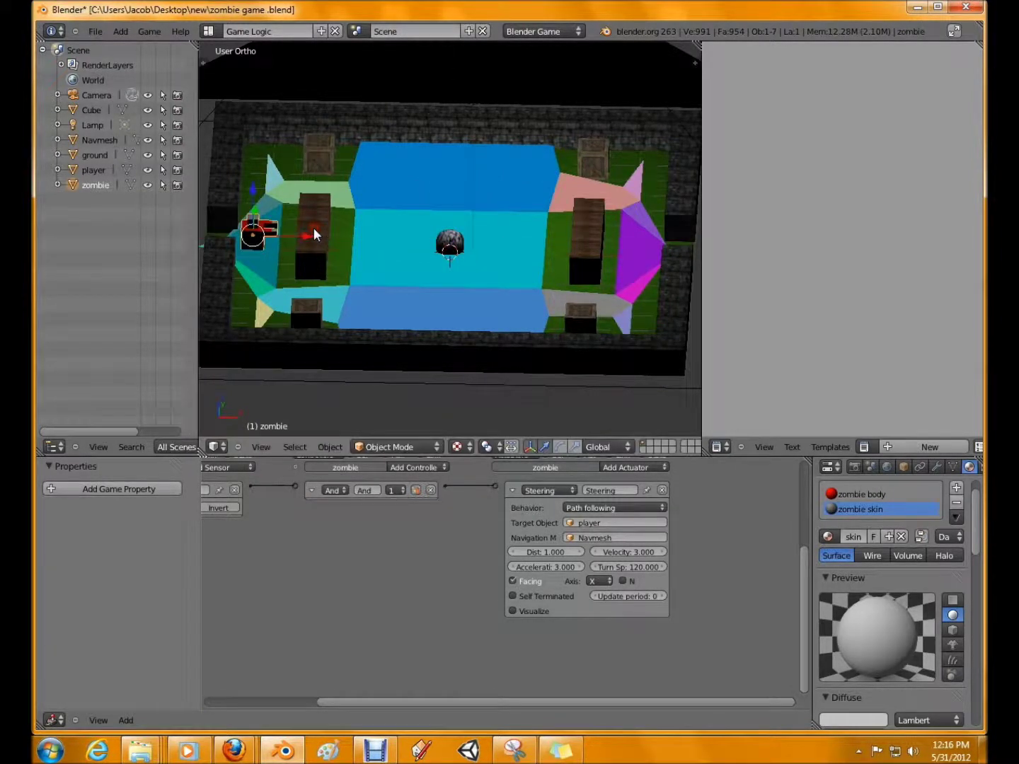
- Run the game from the camera view and steer the player around the barriers and crates to test the zombie's pursuit
key("KP_0")
scroll(454, 309, "up", 1)
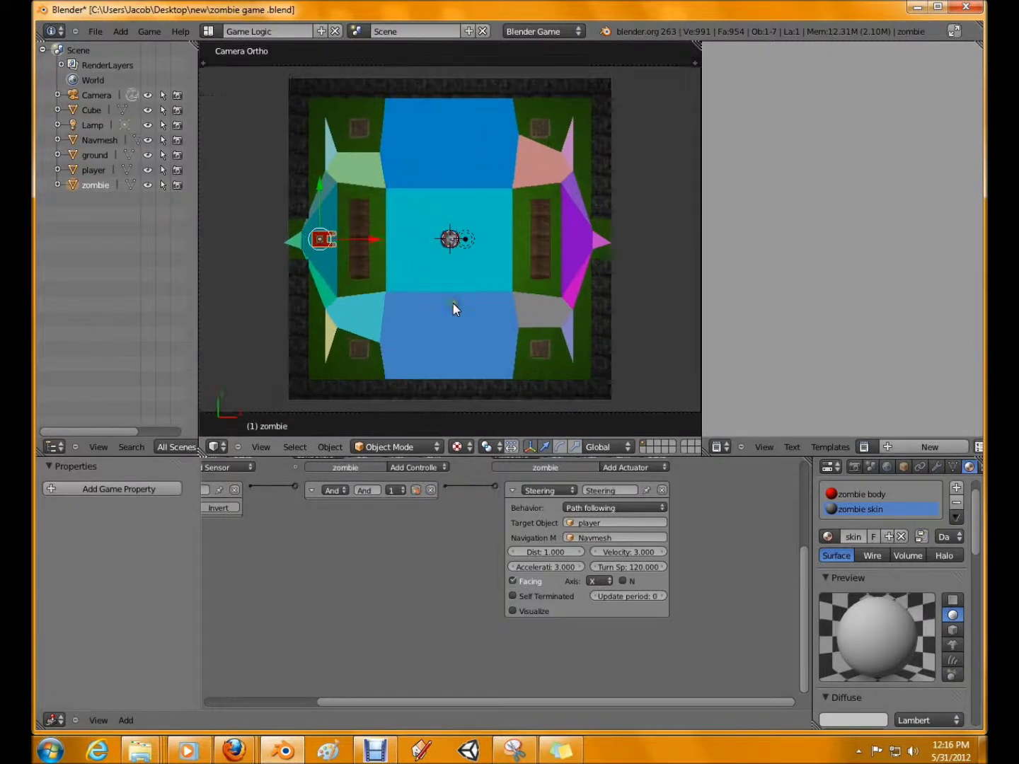
key("p")
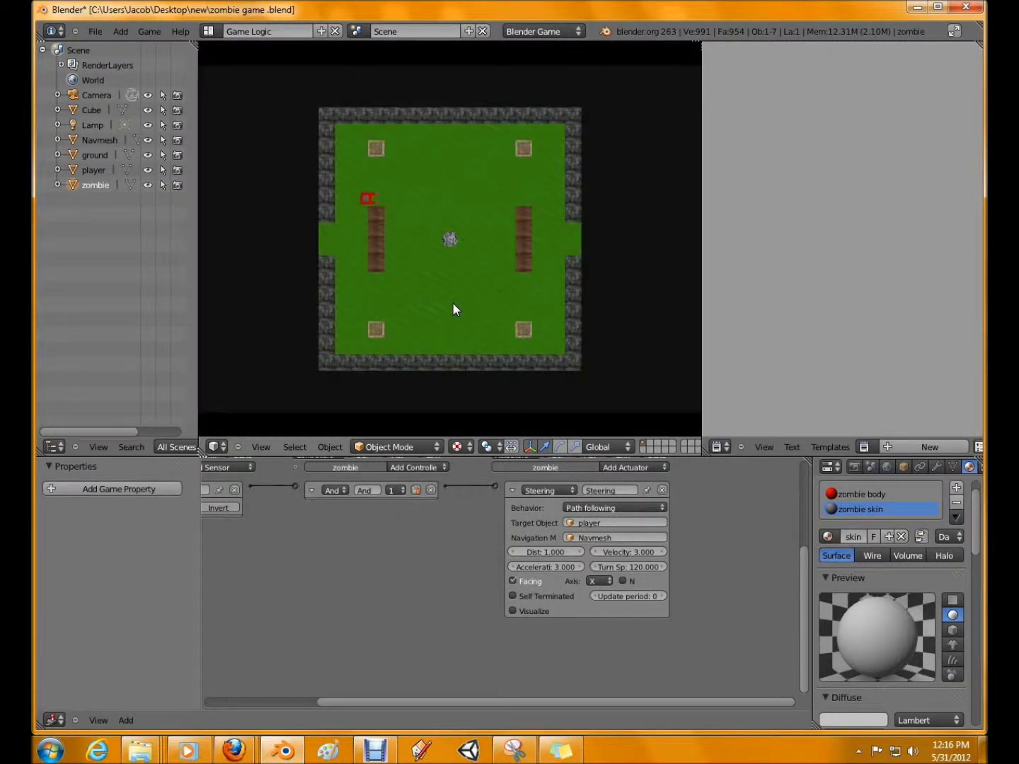
key("Up")
key("Left")
key("Right")
key("Down")
key("Down")
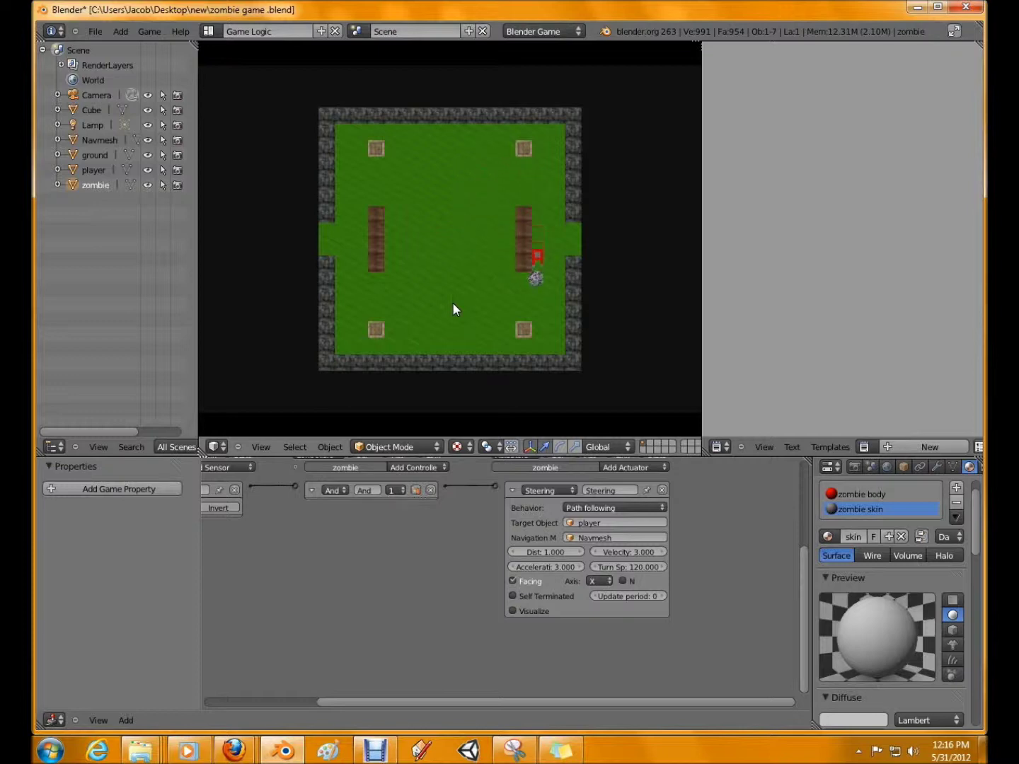
key("Left")
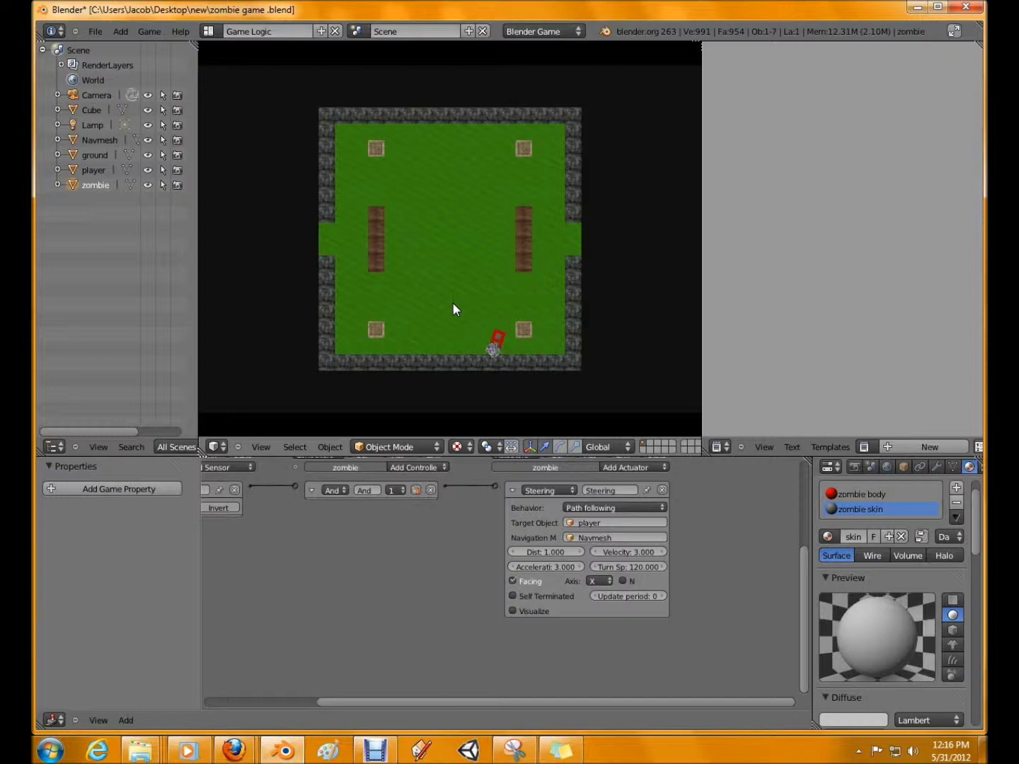
key("Up")
key("Right")
key("Down")
key("Left")
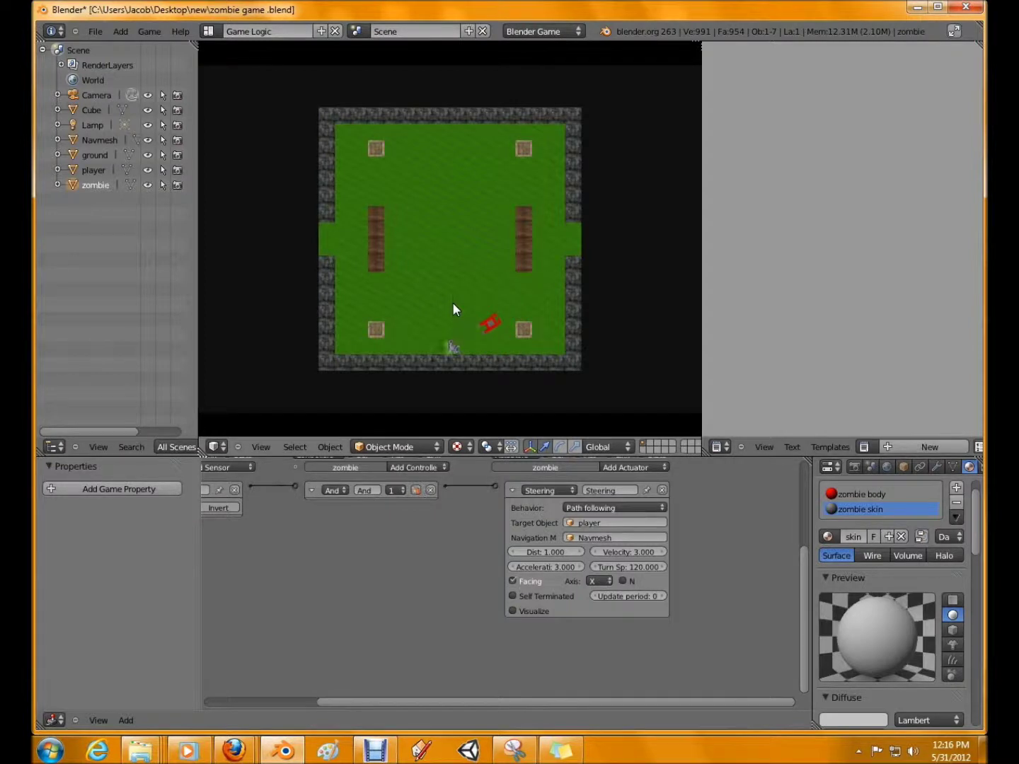
key("Escape")
- Set the zombie's physics type to Dynamic
scroll(941, 467, "right", 3)
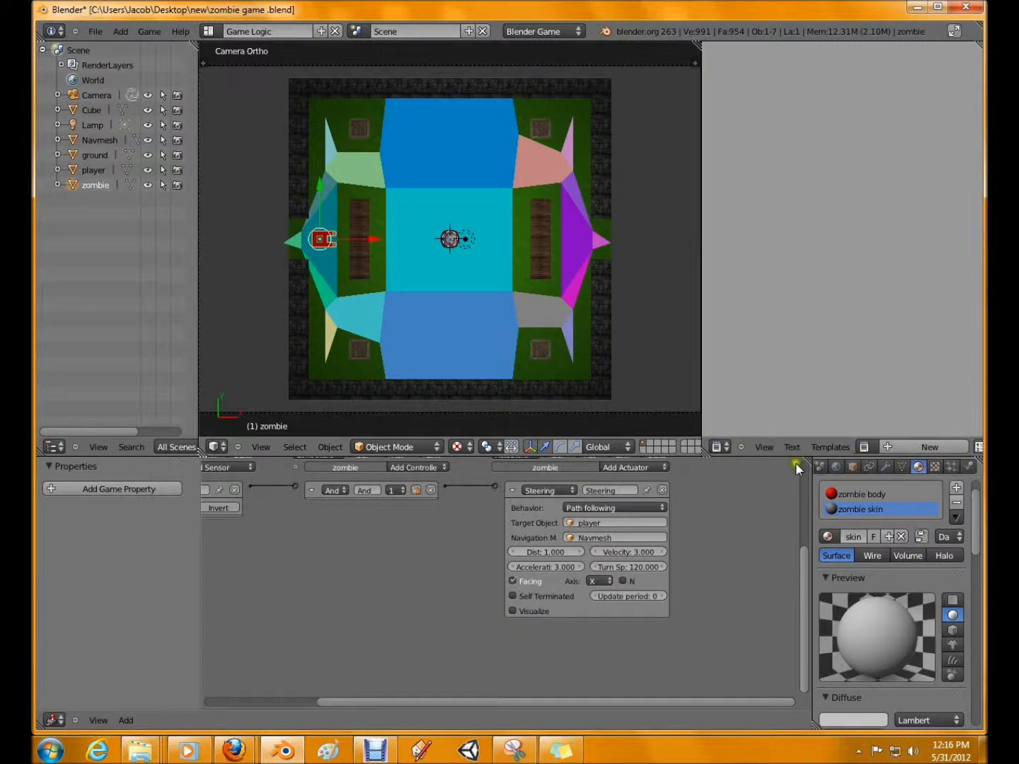
left_click(965, 468)
left_click(914, 535)
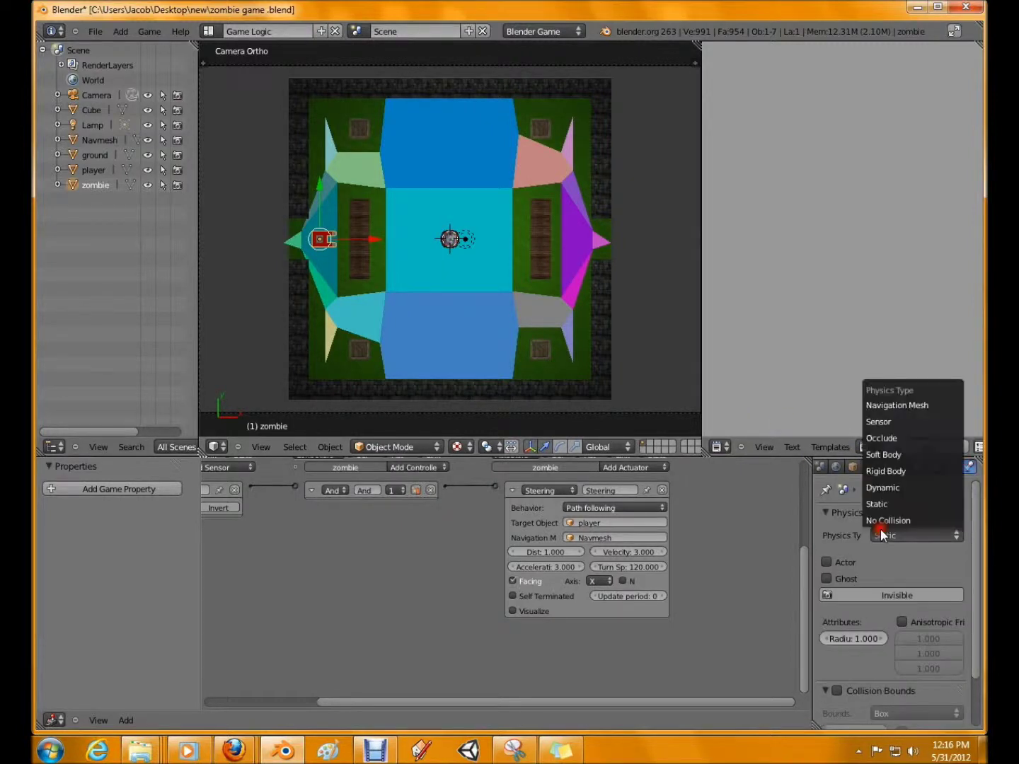
left_click(903, 488)
- Test the Dynamic zombie in a game run by leading it past the lower right crate, and end the run
key("p")
key("Left")
key("Down")
key("Right")
key("Left")
key("Right")
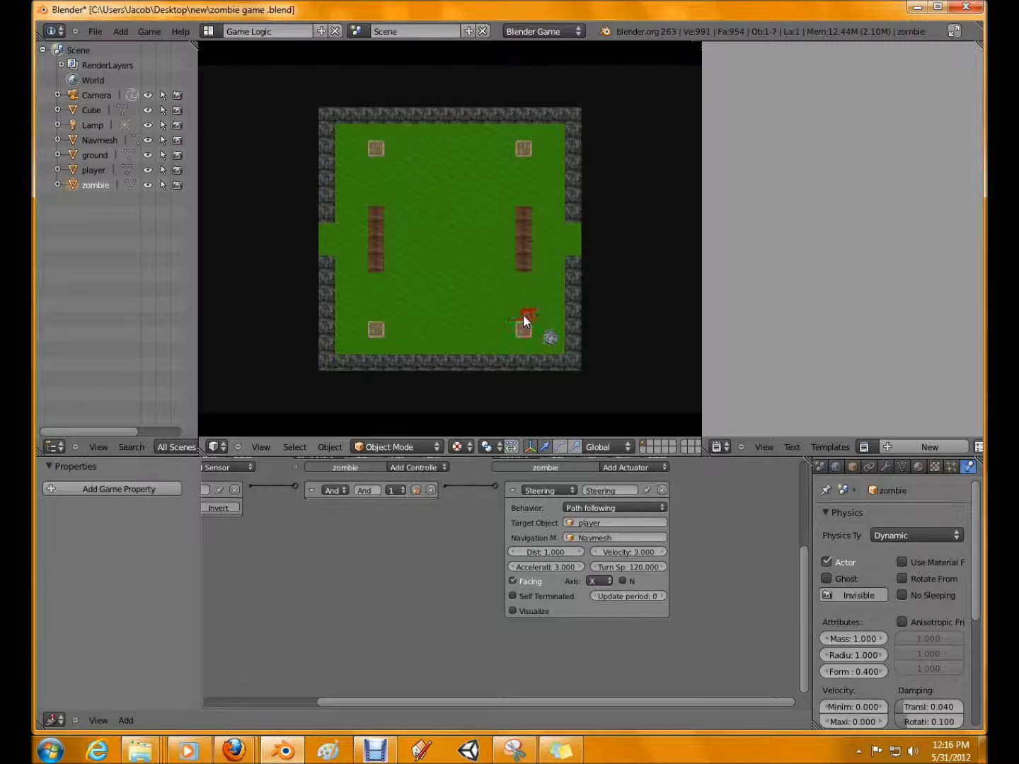
key("Left")
key("Escape")
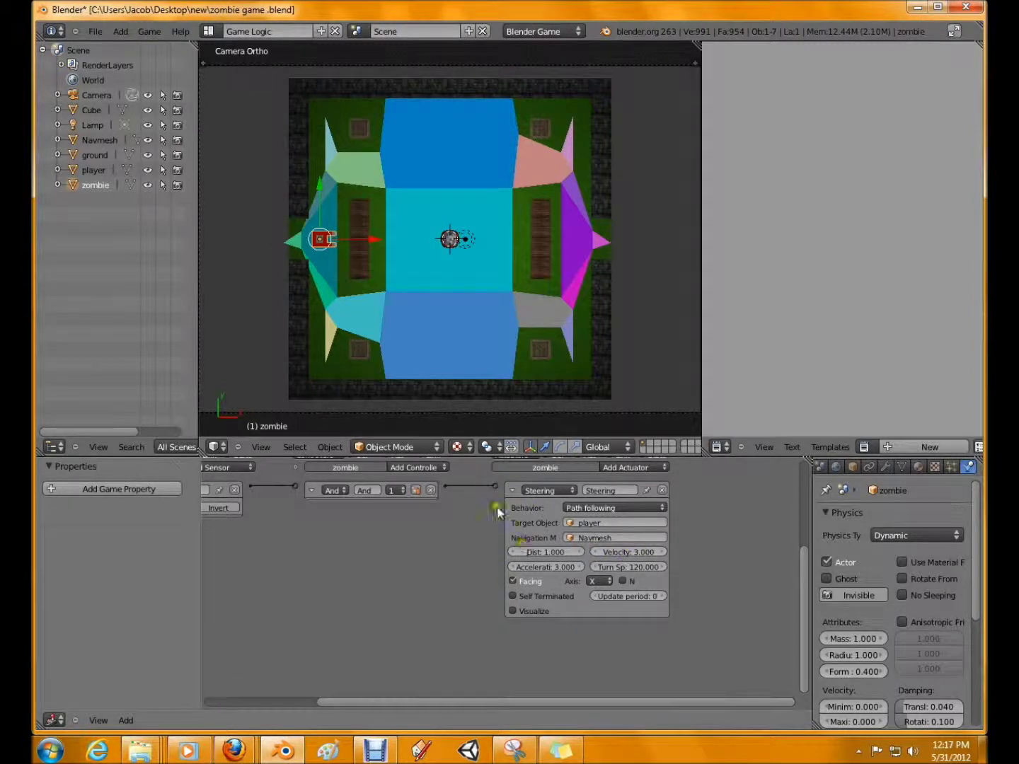
- Collapse the zombie's Steering actuator and its Always sensor in the logic editor
left_click(510, 491)
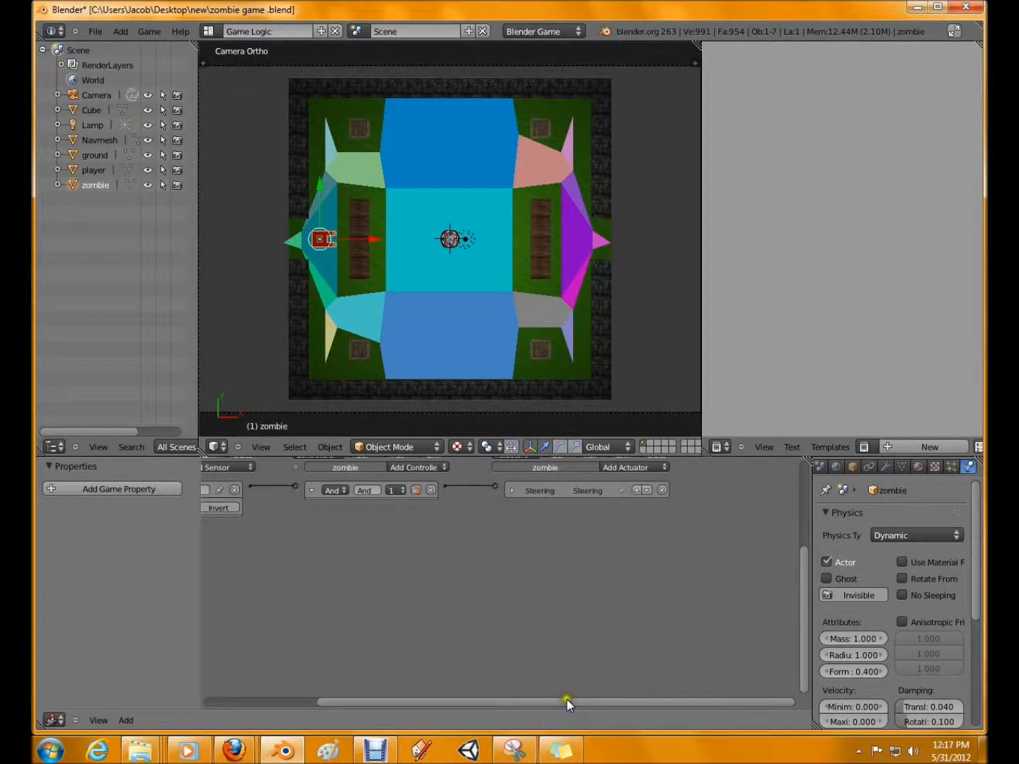
left_click_drag(566, 704, 284, 655)
left_click(324, 490)
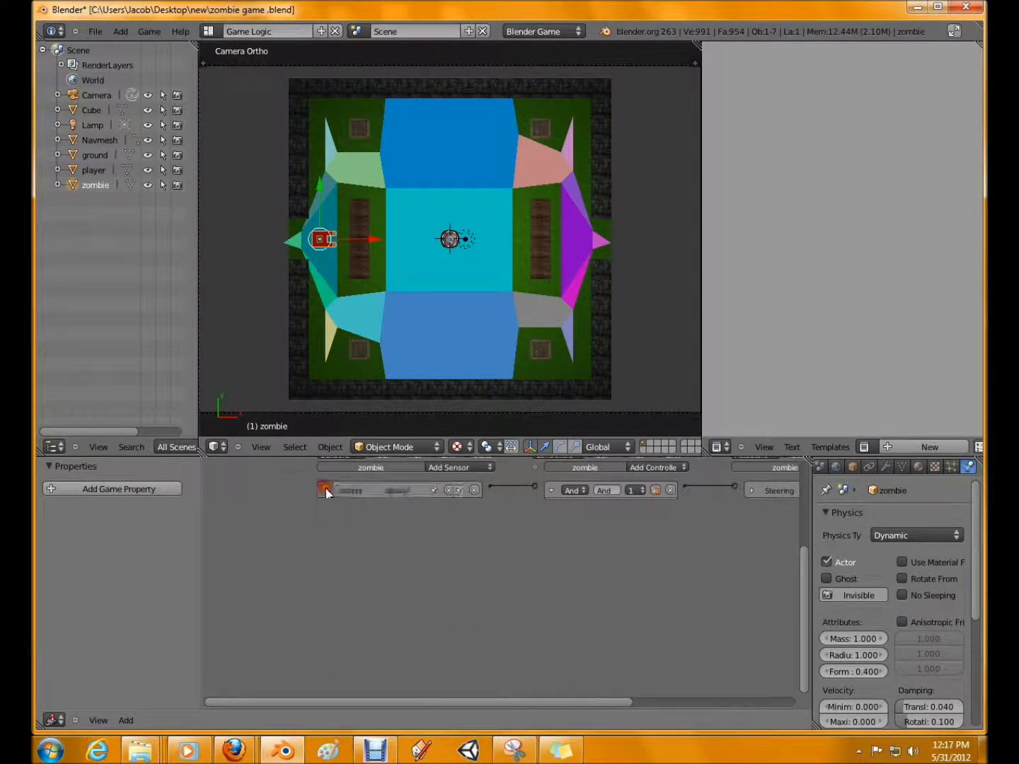
left_click(373, 753)
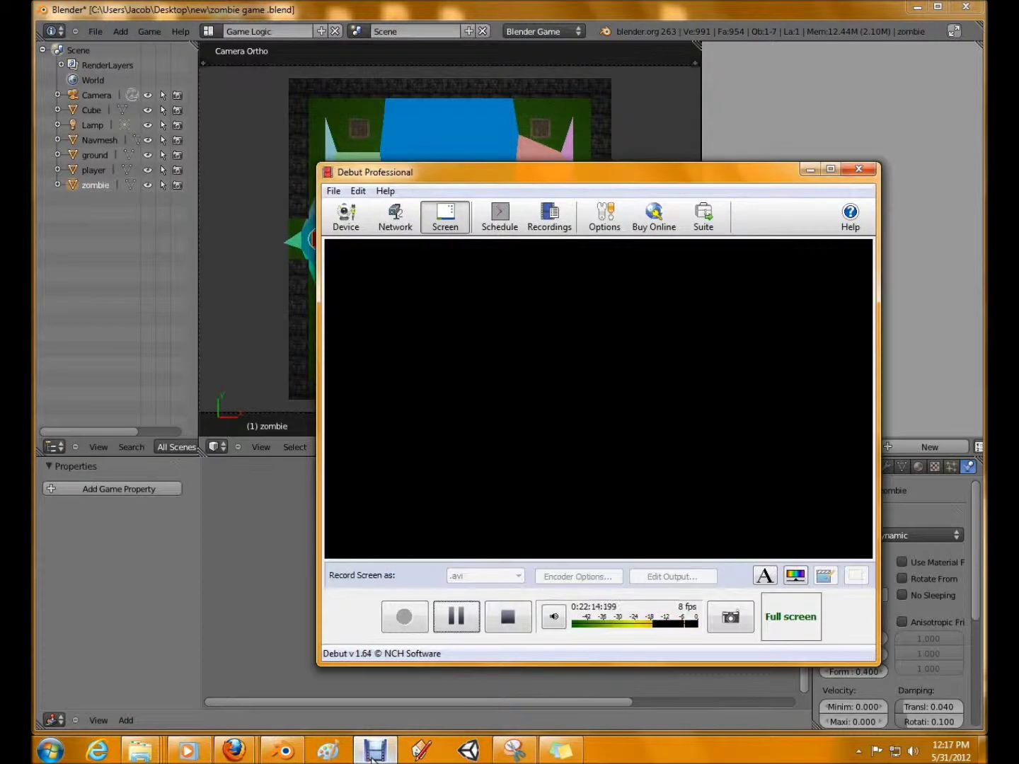